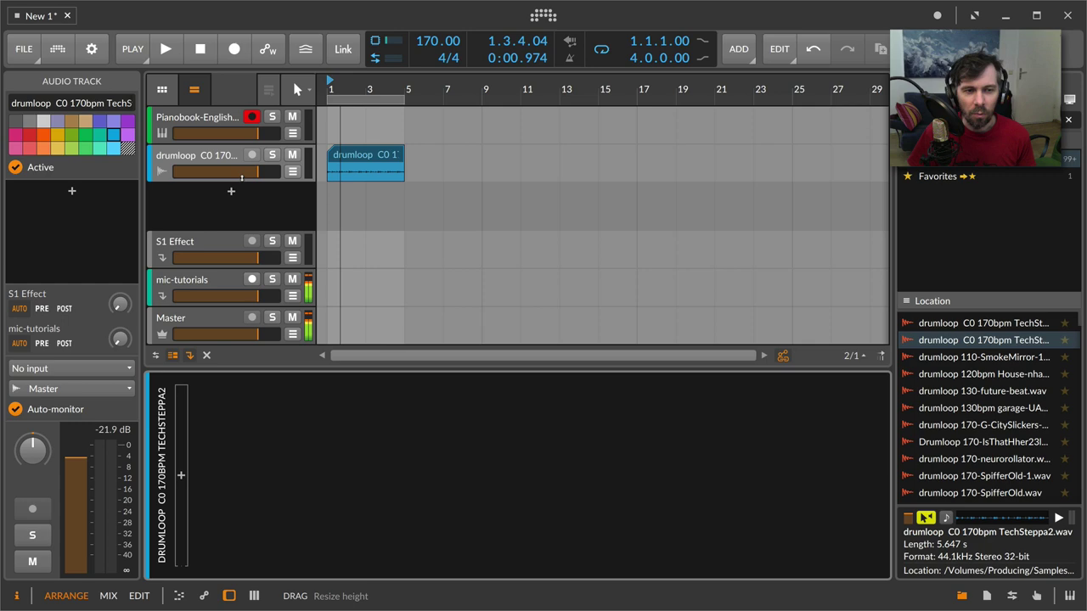
- Insert HoRNetLUMeter into the drumloop track's device chain via a 'ho' search
{"action": "left_click", "coordinate": [180, 477]}
{"action": "type", "text": "ho"}
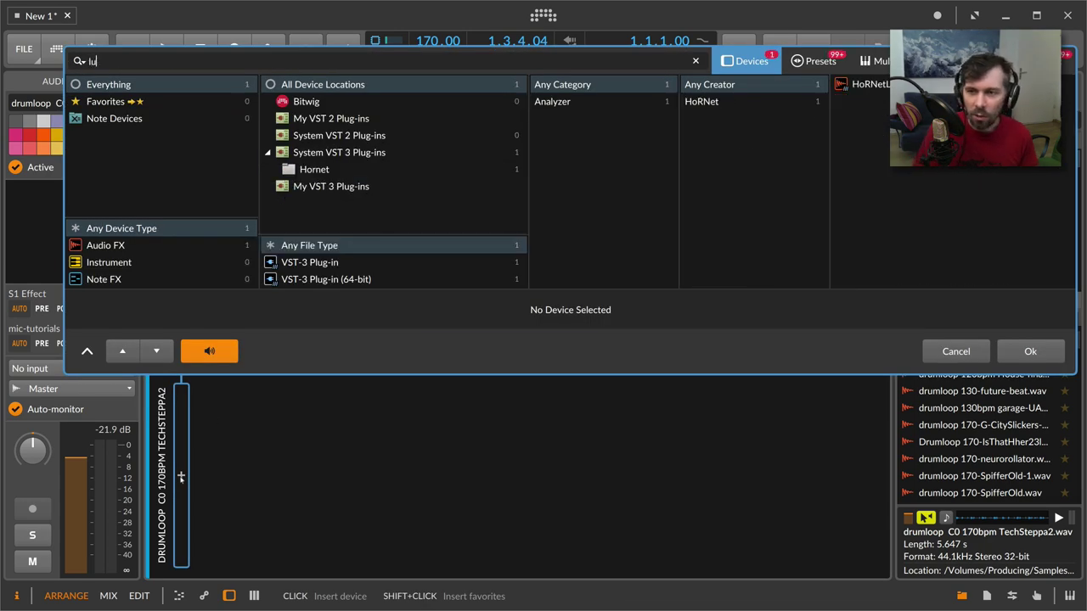
{"action": "key", "text": "Return"}
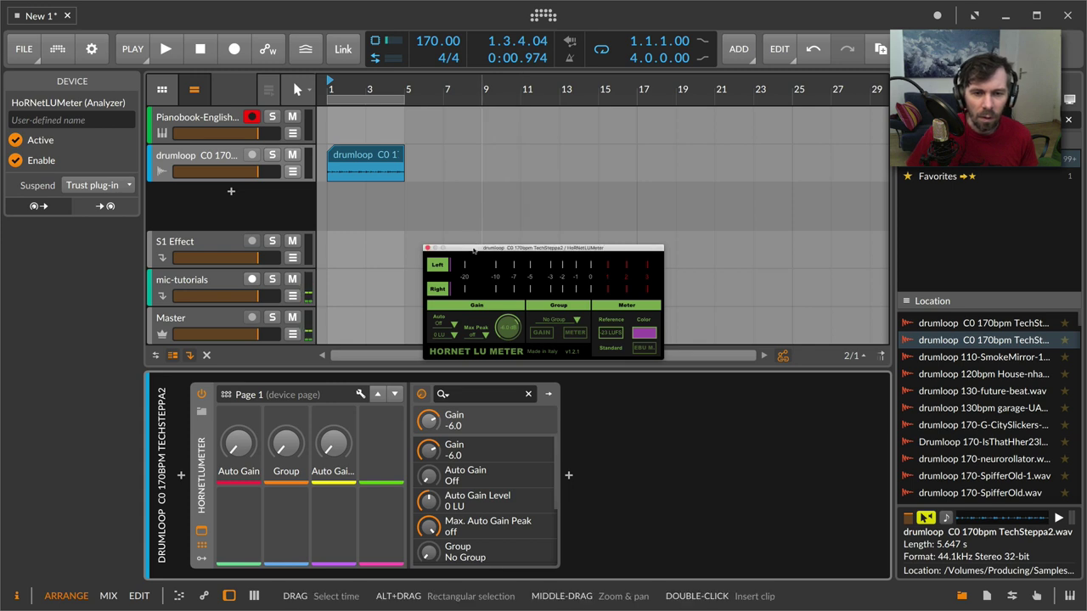
{"action": "left_click_drag", "start_coordinate": [475, 246], "coordinate": [519, 143]}
- Turn the drumloop track volume down to about -1.3 dB and play the loop
{"action": "left_click", "coordinate": [363, 157]}
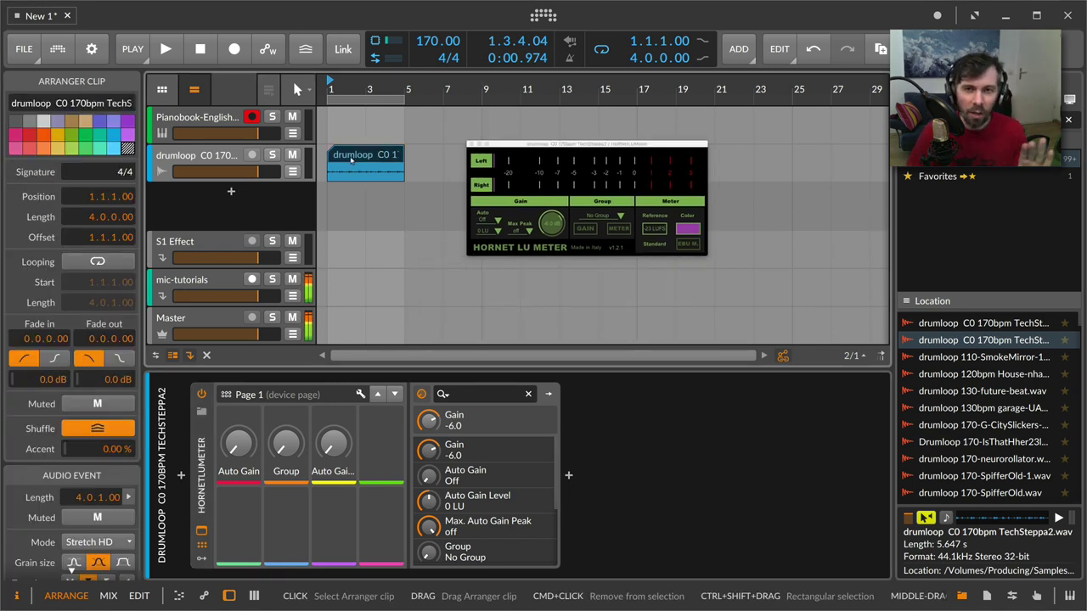
{"action": "mouse_move", "coordinate": [256, 172]}
{"action": "left_mouse_down"}
{"action": "mouse_move", "coordinate": [213, 171]}
{"action": "mouse_move", "coordinate": [261, 173]}
{"action": "left_mouse_up"}
{"action": "key", "text": "space"}
- Reset the drumloop track volume to 0.0 dB and stop playback
{"action": "double_click", "coordinate": [261, 172]}
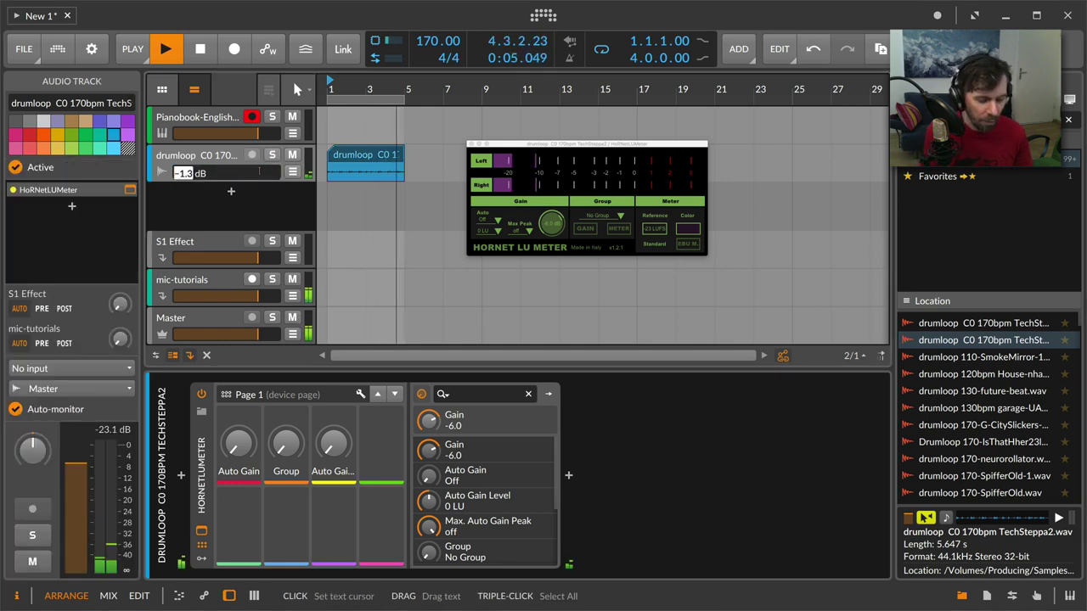
{"action": "key", "text": "space"}
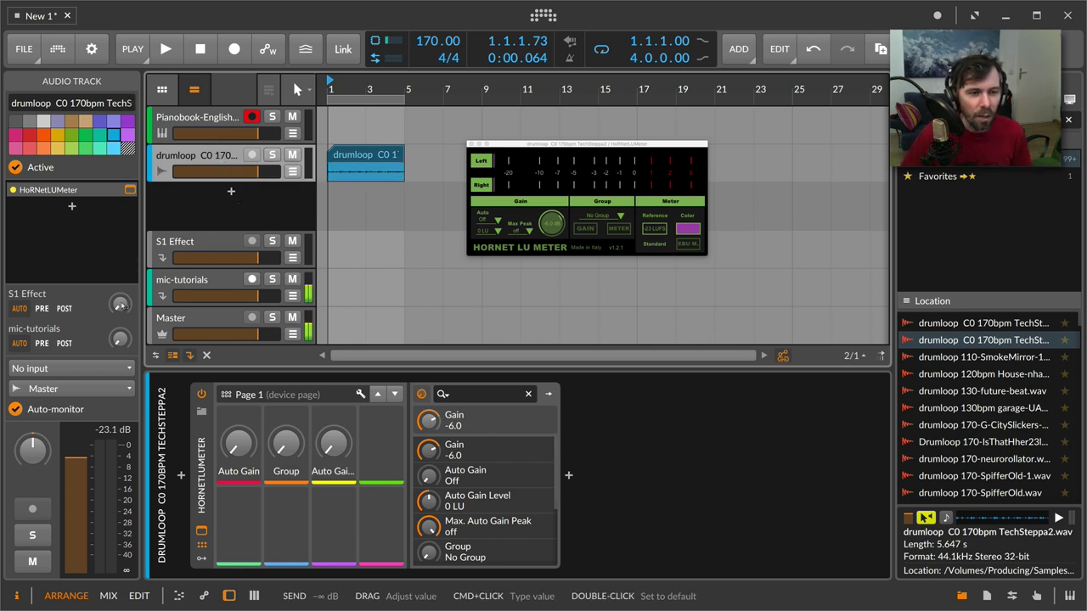
- Set the LU Meter's Auto gain to Mom. and play the drumloop
{"action": "left_click", "coordinate": [365, 165]}
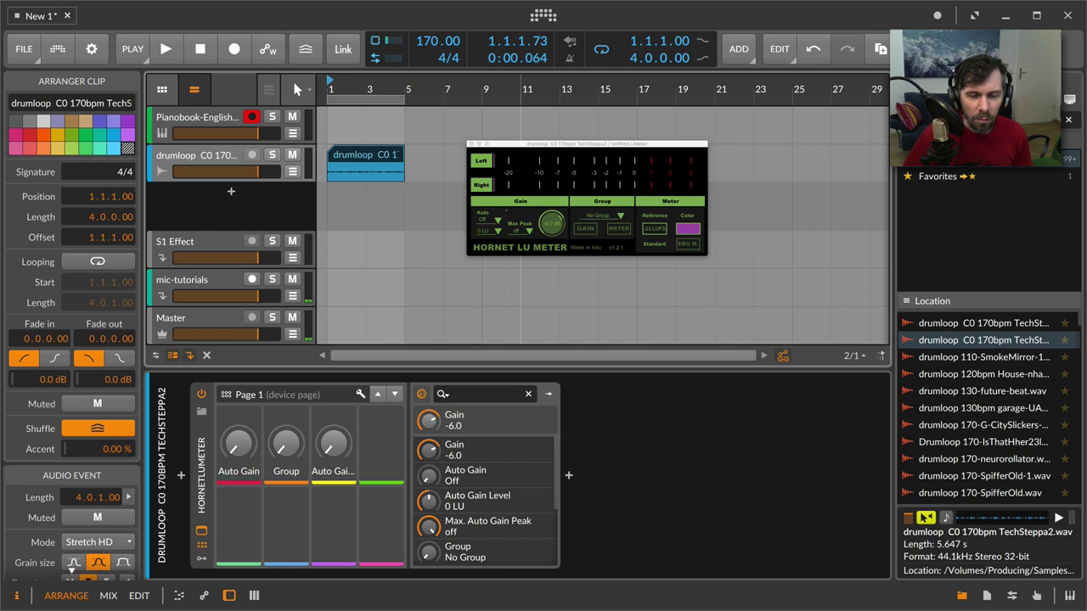
{"action": "left_click", "coordinate": [489, 222]}
{"action": "left_click", "coordinate": [492, 246]}
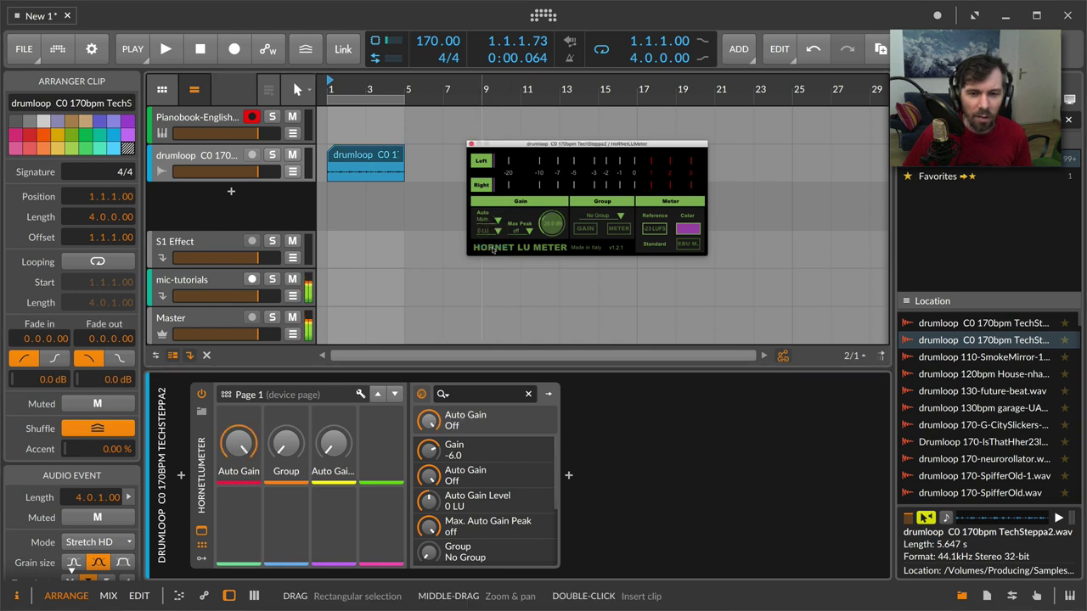
{"action": "key", "text": "space"}
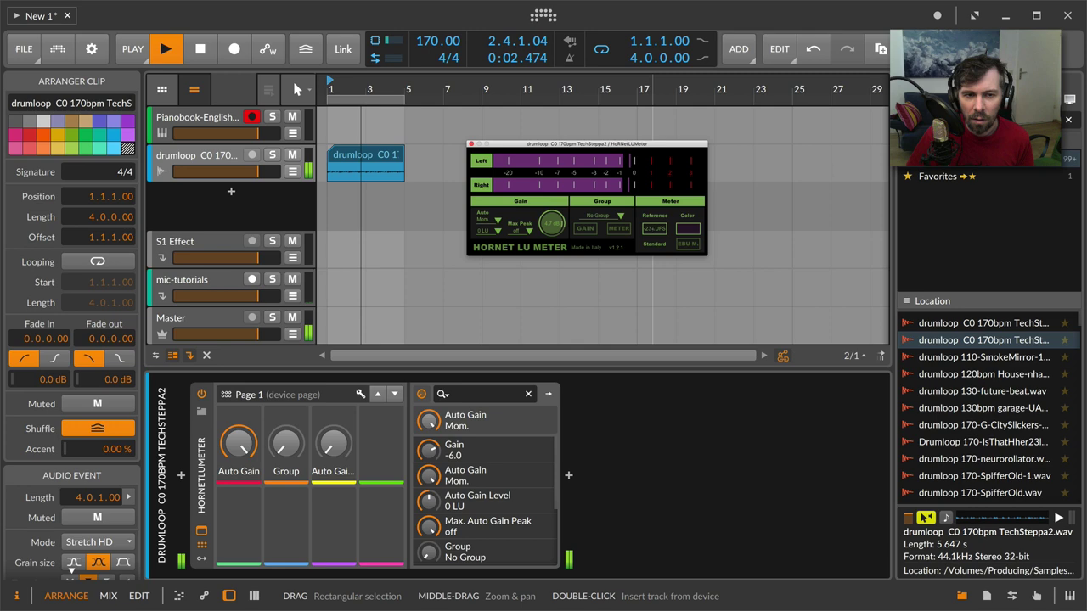
- Insert EQ-5 ahead of the LU Meter and boost band 2 into a large peak
{"action": "key", "text": "space"}
{"action": "left_click", "coordinate": [181, 475]}
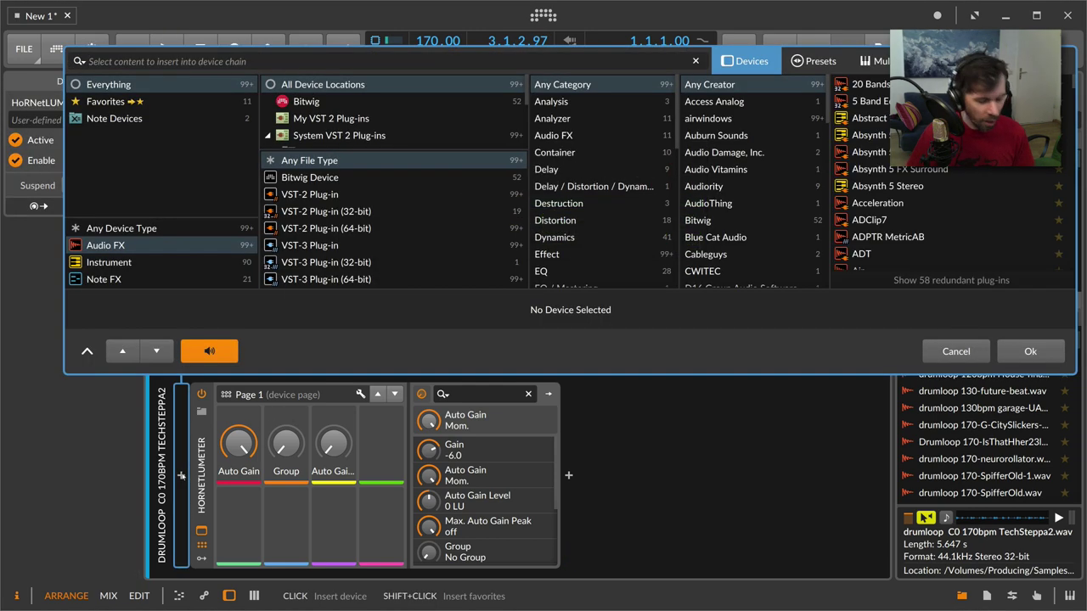
{"action": "type", "text": "eq"}
{"action": "key", "text": "Down"}
{"action": "key", "text": "Down"}
{"action": "key", "text": "Down"}
{"action": "key", "text": "Return"}
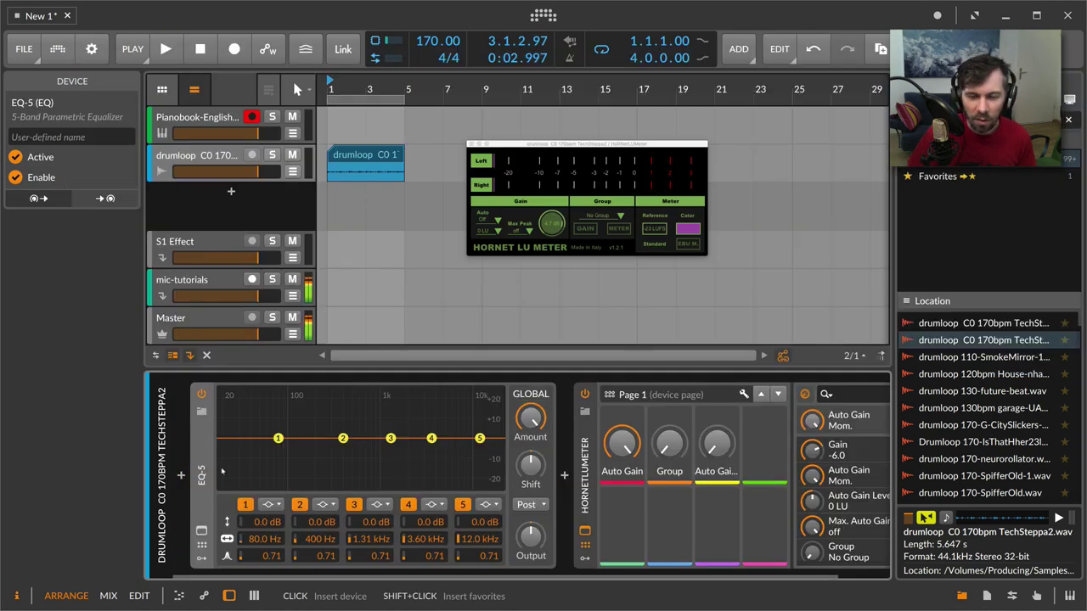
{"action": "left_click_drag", "start_coordinate": [343, 438], "coordinate": [353, 403]}
{"action": "key", "text": "space"}
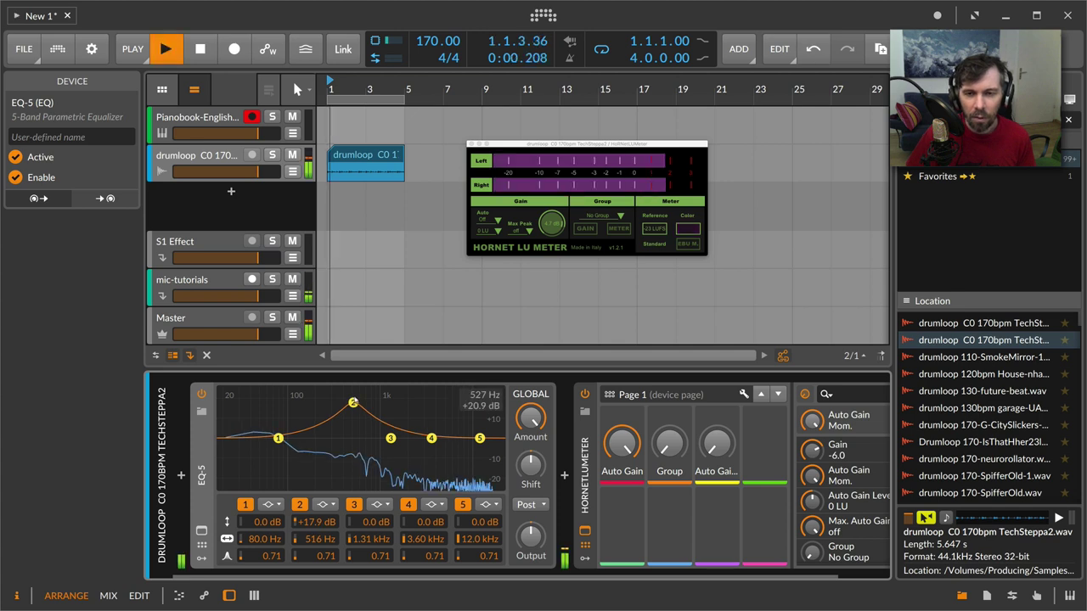
{"action": "key", "text": "space"}
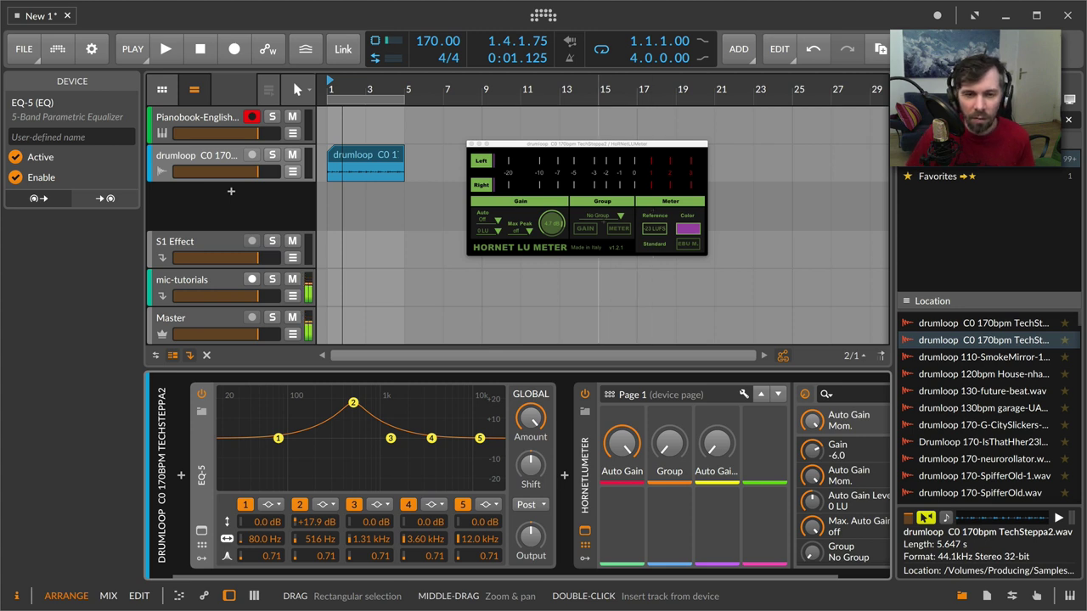
- Set LU Meter auto gain to Mom. and shift the EQ peak to +20.4 dB at 369 Hz
{"action": "left_click", "coordinate": [496, 219]}
{"action": "left_click", "coordinate": [492, 245]}
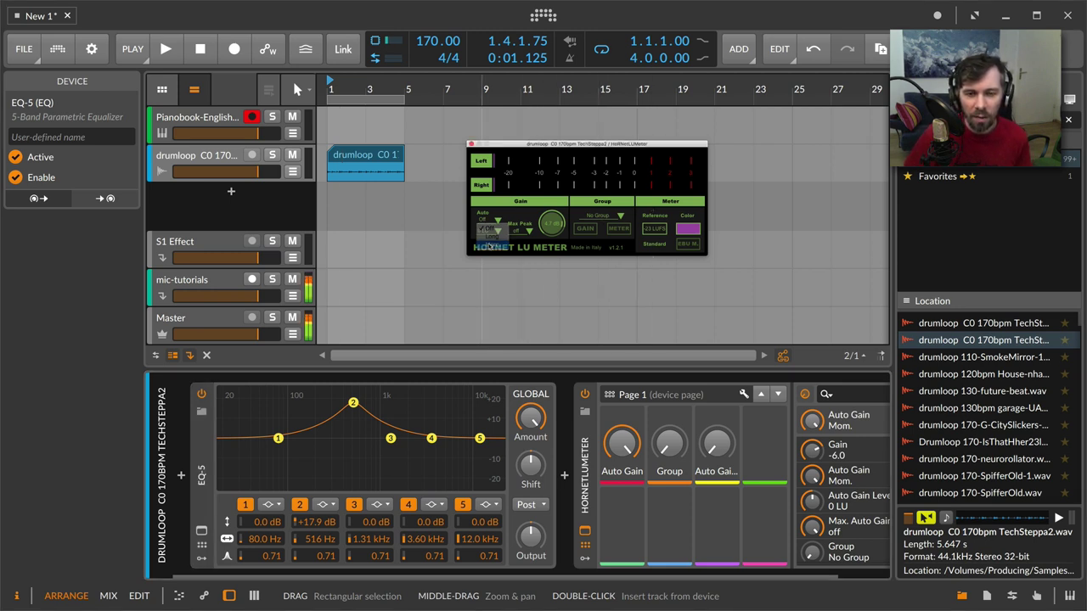
{"action": "key", "text": "space"}
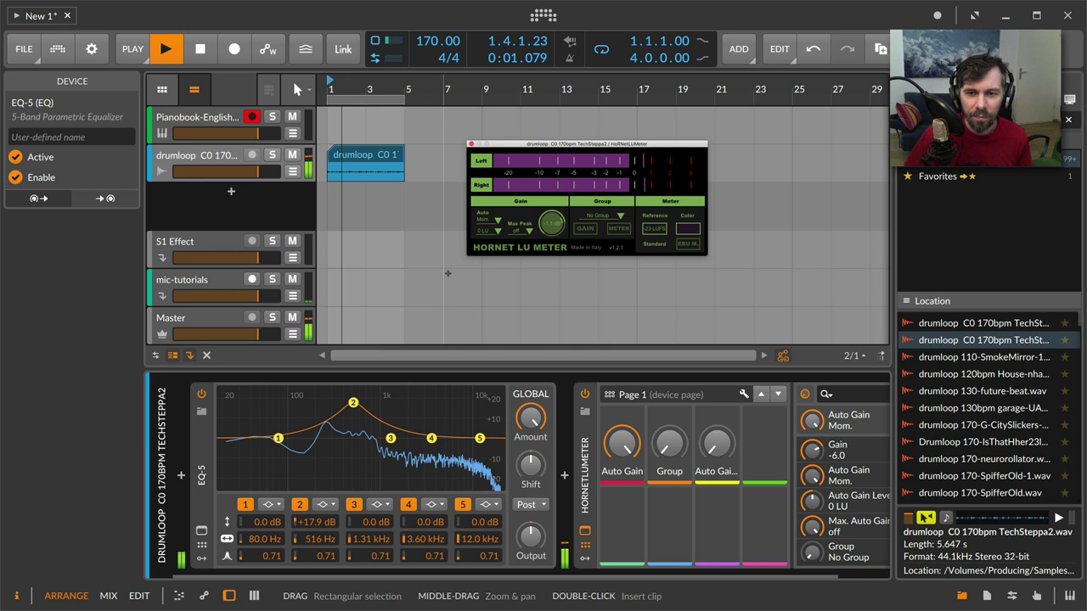
{"action": "mouse_move", "coordinate": [353, 402]}
{"action": "left_mouse_down"}
{"action": "mouse_move", "coordinate": [344, 411]}
{"action": "mouse_move", "coordinate": [357, 405]}
{"action": "mouse_move", "coordinate": [340, 397]}
{"action": "left_mouse_up"}
{"action": "key", "text": "space"}
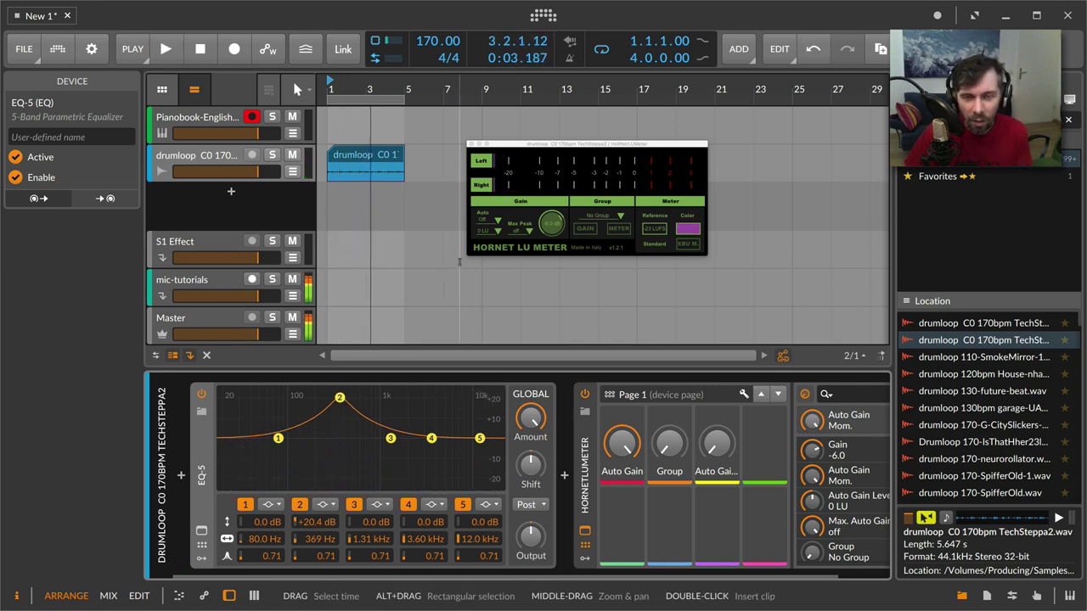
{"action": "left_click", "coordinate": [482, 221]}
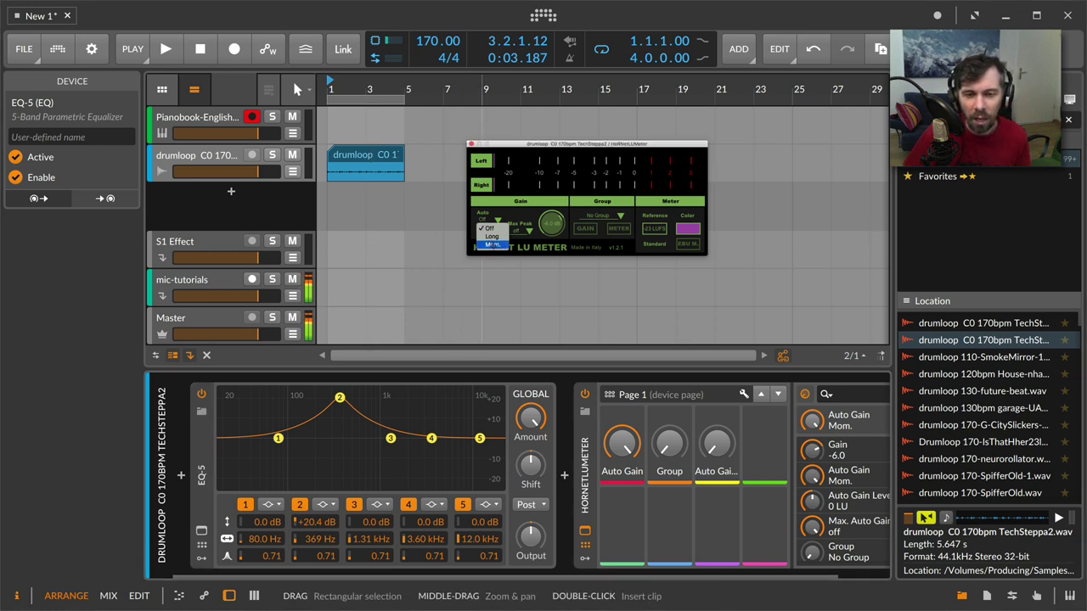
{"action": "left_click", "coordinate": [489, 228]}
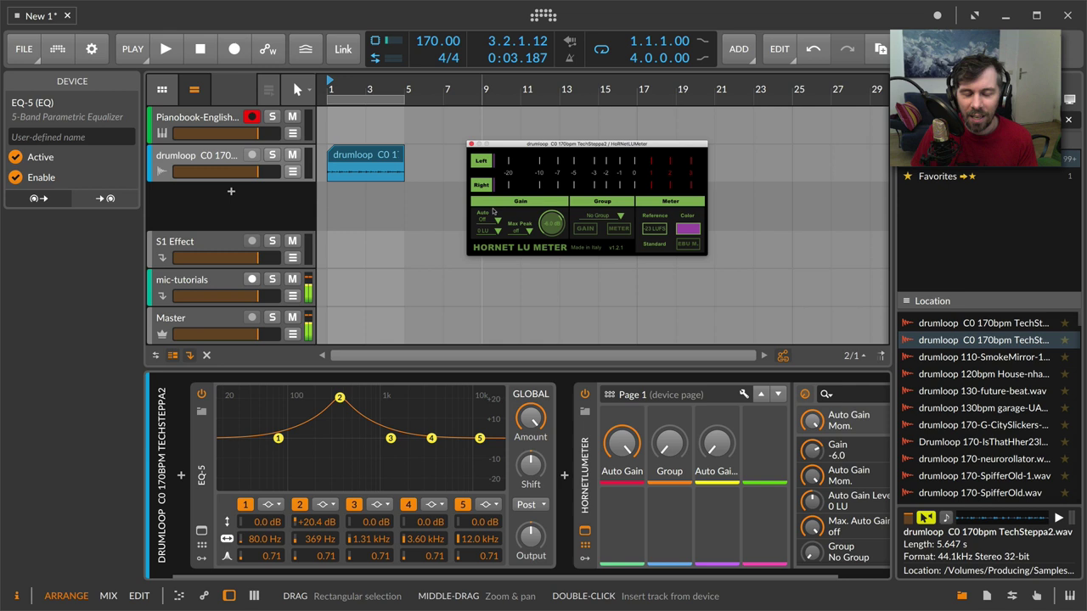
{"action": "left_click_drag", "start_coordinate": [497, 146], "coordinate": [509, 125]}
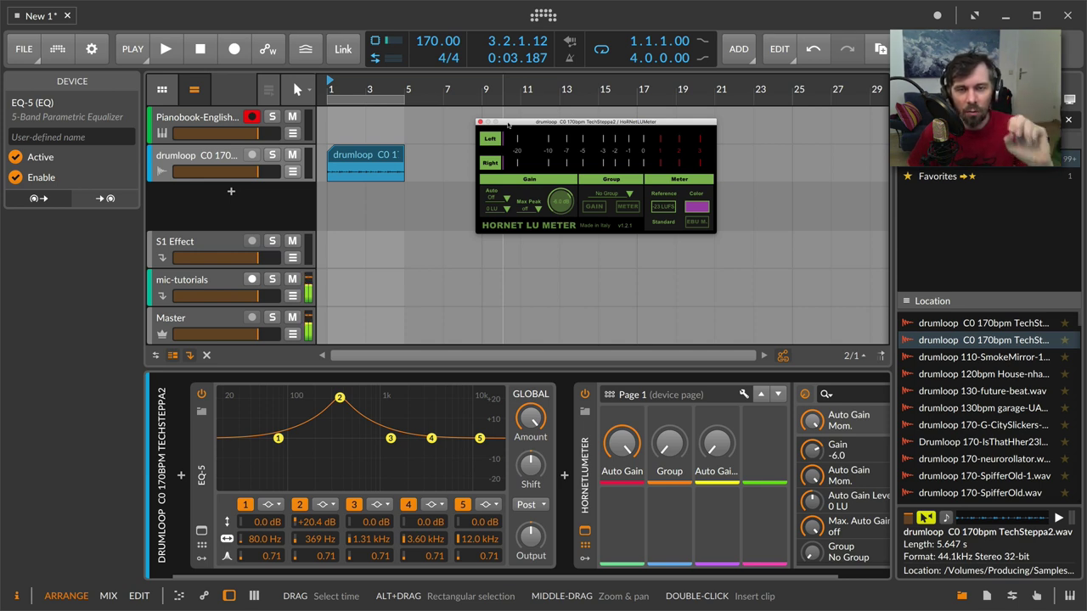
- Keep the LU Meter Group at No Group and move EQ band 2 to 516 Hz
{"action": "left_click_drag", "start_coordinate": [508, 125], "coordinate": [517, 126]}
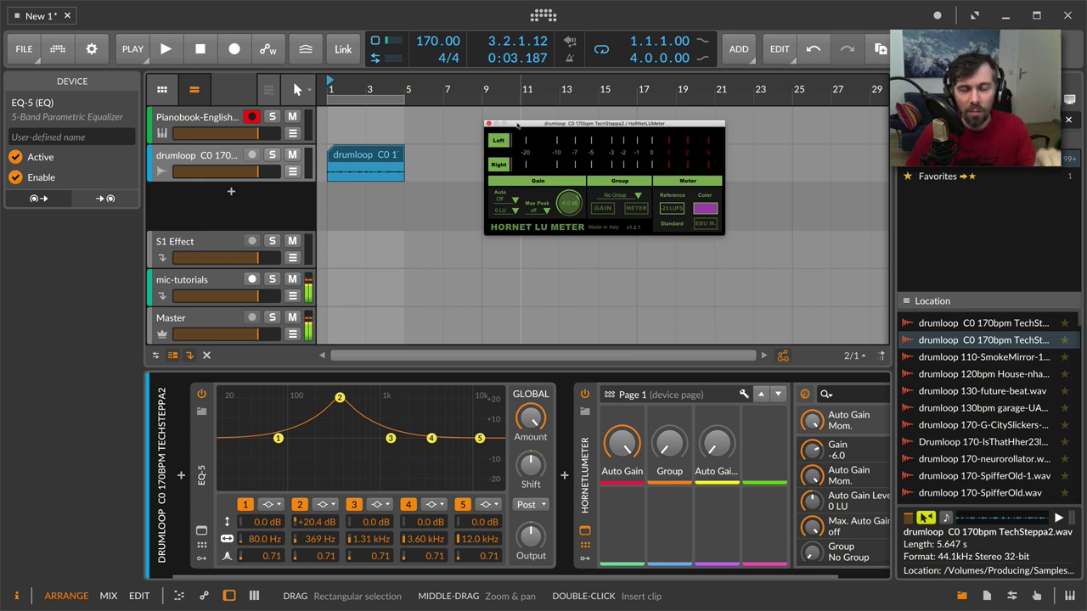
{"action": "left_click", "coordinate": [620, 197]}
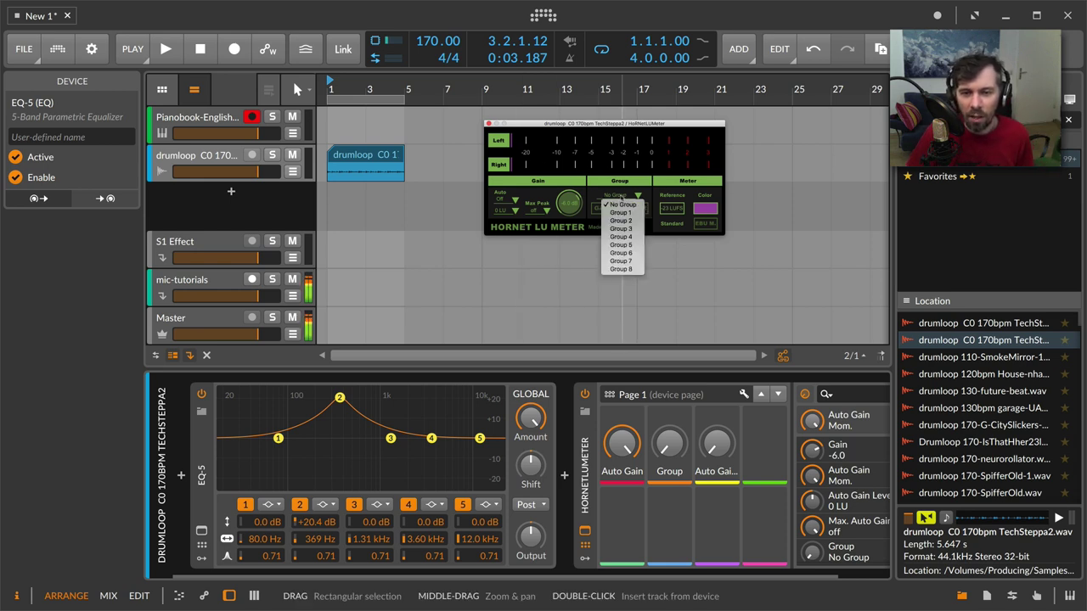
{"action": "left_click", "coordinate": [622, 204]}
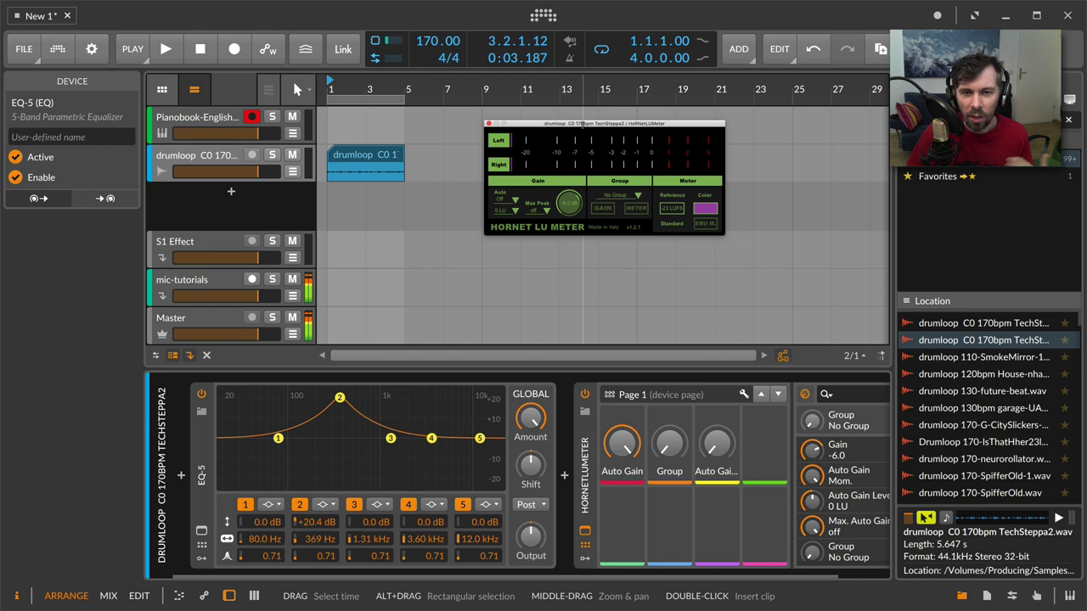
{"action": "left_click_drag", "start_coordinate": [582, 127], "coordinate": [589, 102]}
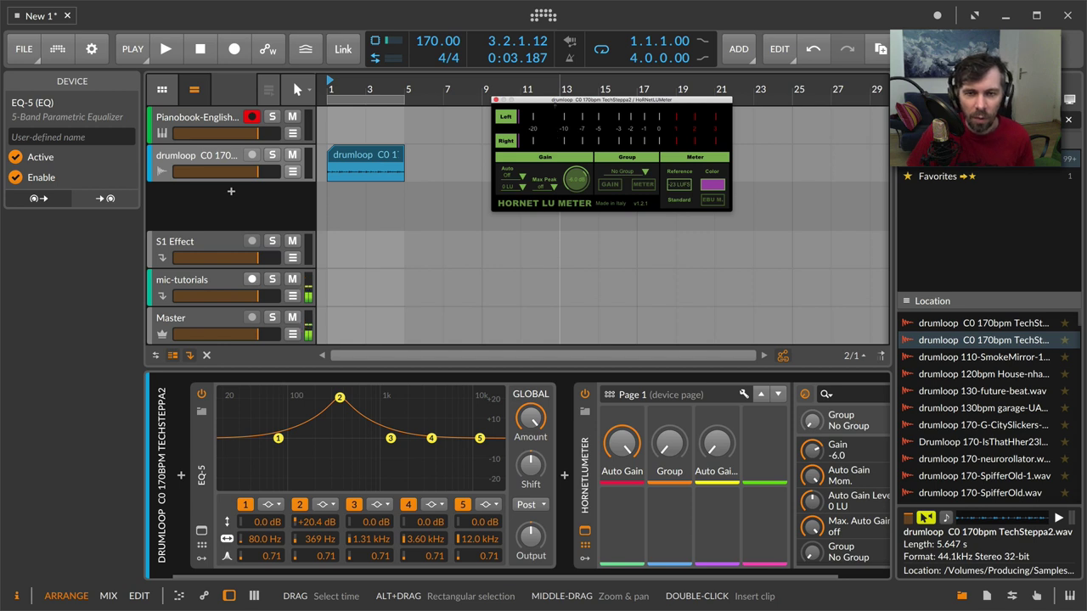
{"action": "left_click_drag", "start_coordinate": [555, 102], "coordinate": [560, 100]}
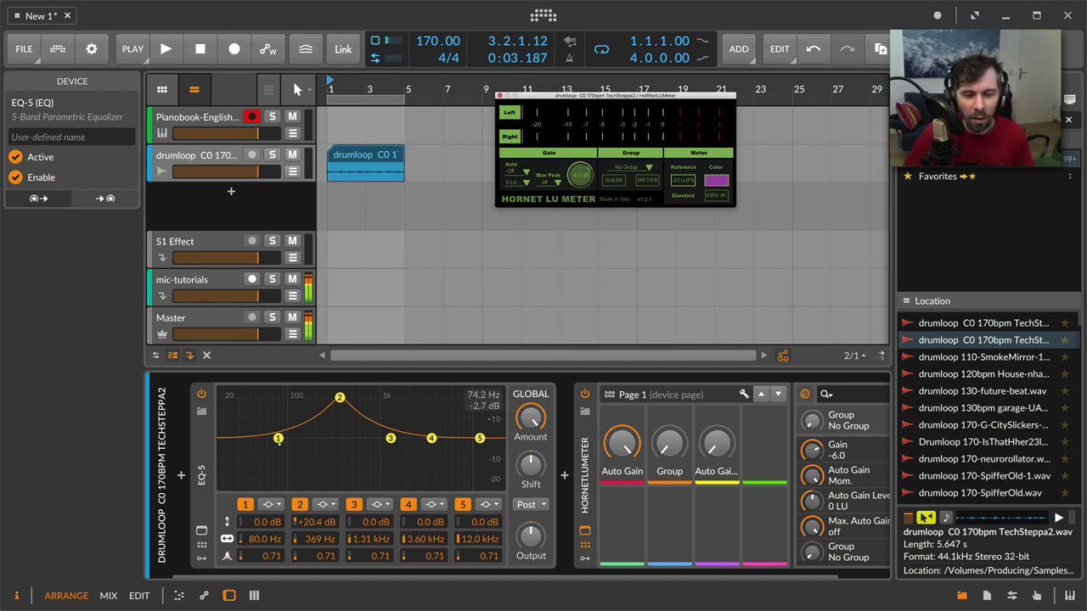
{"action": "mouse_move", "coordinate": [342, 409]}
{"action": "left_mouse_down"}
{"action": "mouse_move", "coordinate": [353, 408]}
{"action": "mouse_move", "coordinate": [344, 410]}
{"action": "left_mouse_up"}
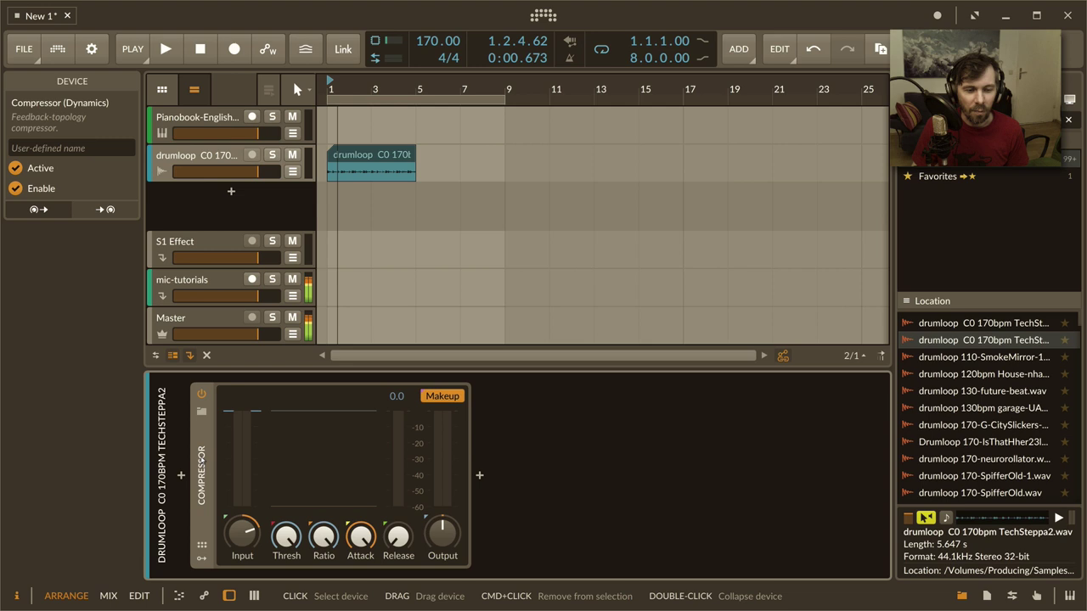
- Reset Compressor input, lower threshold to about -42.8 dB, set 27 ms attack, output to -15.9 dB
{"action": "double_click", "coordinate": [242, 520]}
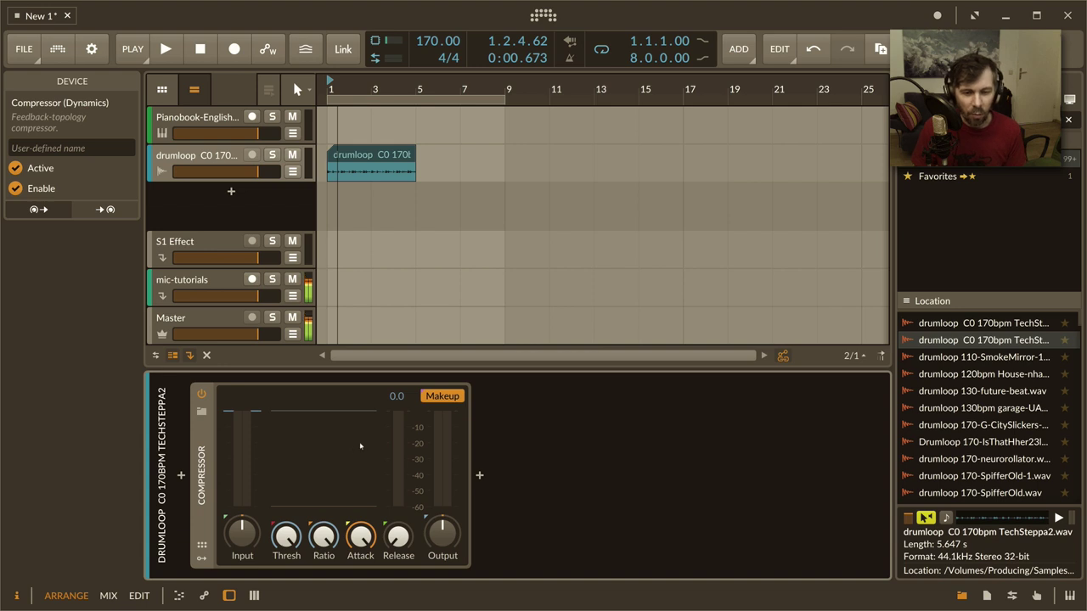
{"action": "mouse_move", "coordinate": [286, 534]}
{"action": "left_mouse_down"}
{"action": "mouse_move", "coordinate": [286, 560]}
{"action": "mouse_move", "coordinate": [287, 531]}
{"action": "left_mouse_up"}
{"action": "key", "text": "space"}
{"action": "left_click_drag", "start_coordinate": [360, 535], "coordinate": [360, 528]}
{"action": "left_click_drag", "start_coordinate": [442, 533], "coordinate": [441, 540]}
{"action": "key", "text": "space"}
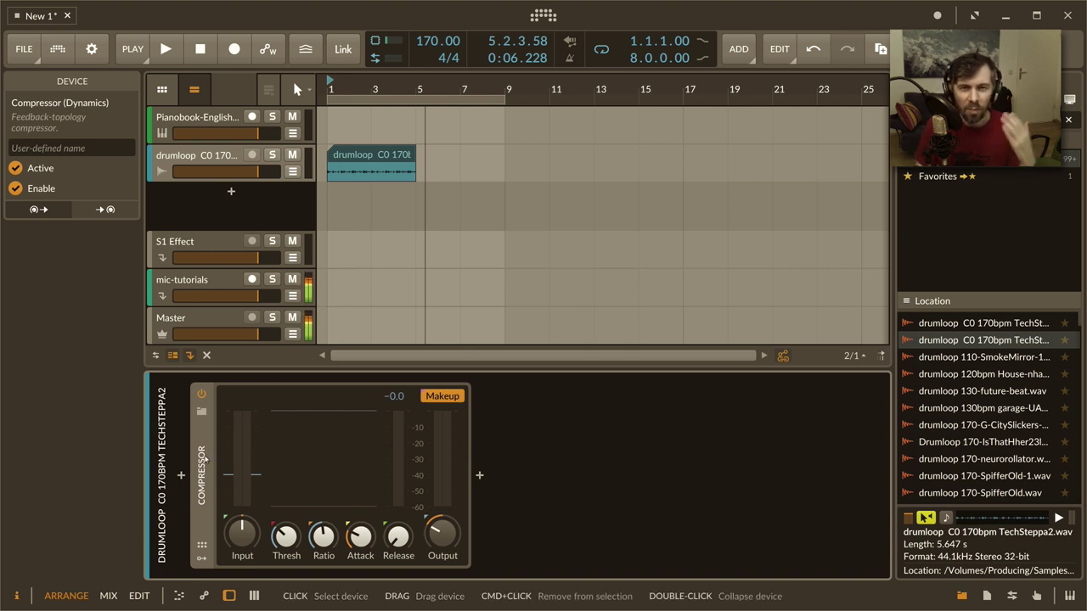
- Swap in the drumloop 110-SmokeMirror-1 sample for the 170bpm clip and audition it from bar 1
{"action": "left_click", "coordinate": [371, 163]}
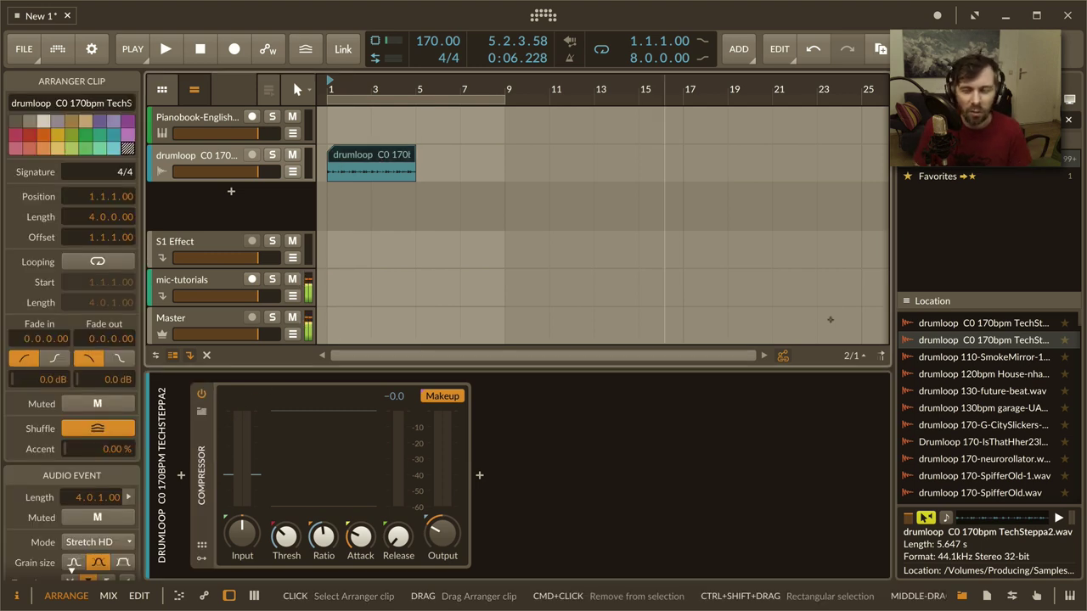
{"action": "left_click", "coordinate": [963, 357]}
{"action": "left_click_drag", "start_coordinate": [964, 357], "coordinate": [350, 155]}
{"action": "key", "text": "Delete"}
{"action": "left_click", "coordinate": [330, 89]}
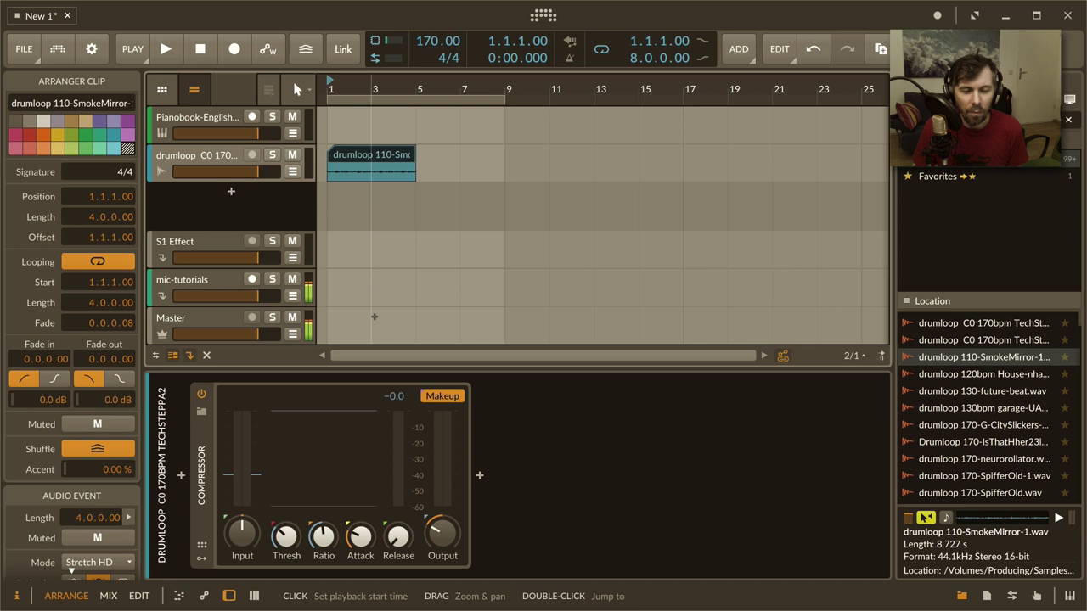
{"action": "key", "text": "space"}
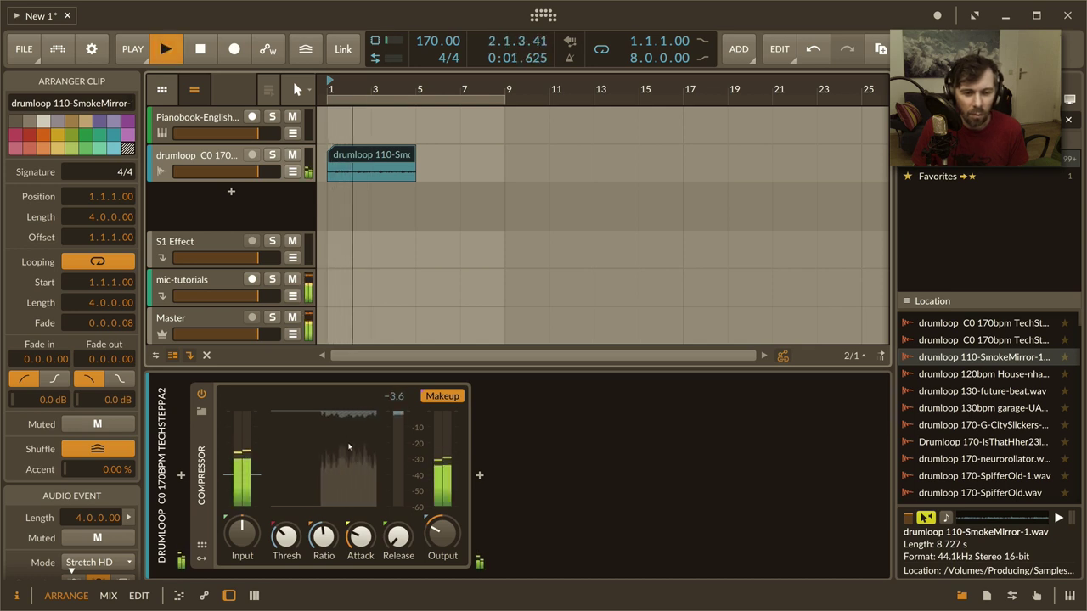
{"action": "key", "text": "space"}
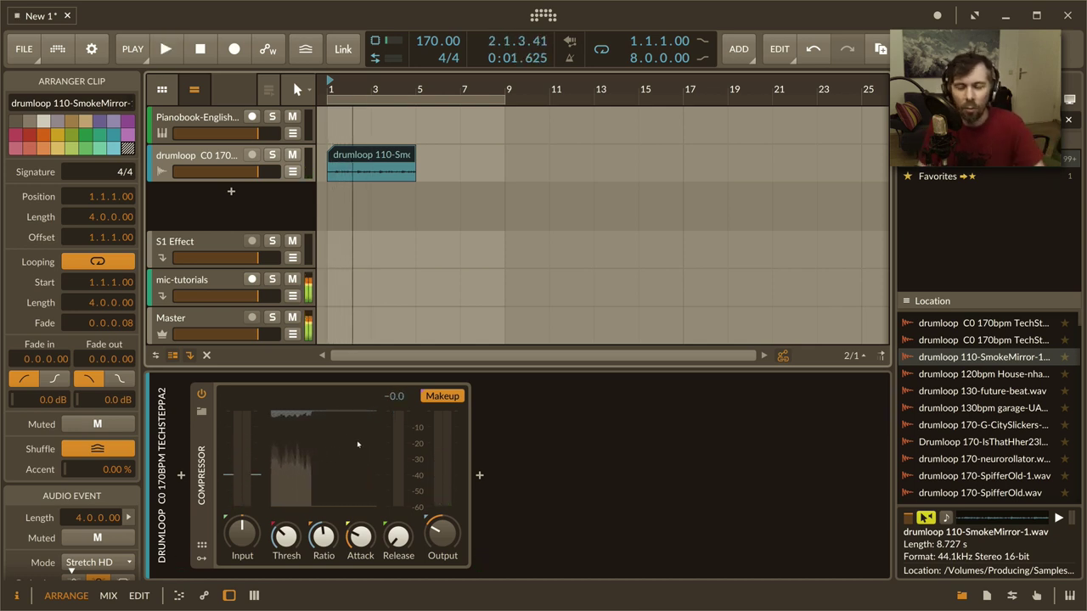
- Replace the SmokeMirror clip with the 130-future-beat loop and audition it from bar 1
{"action": "left_click_drag", "start_coordinate": [984, 390], "coordinate": [347, 153]}
{"action": "key", "text": "Delete"}
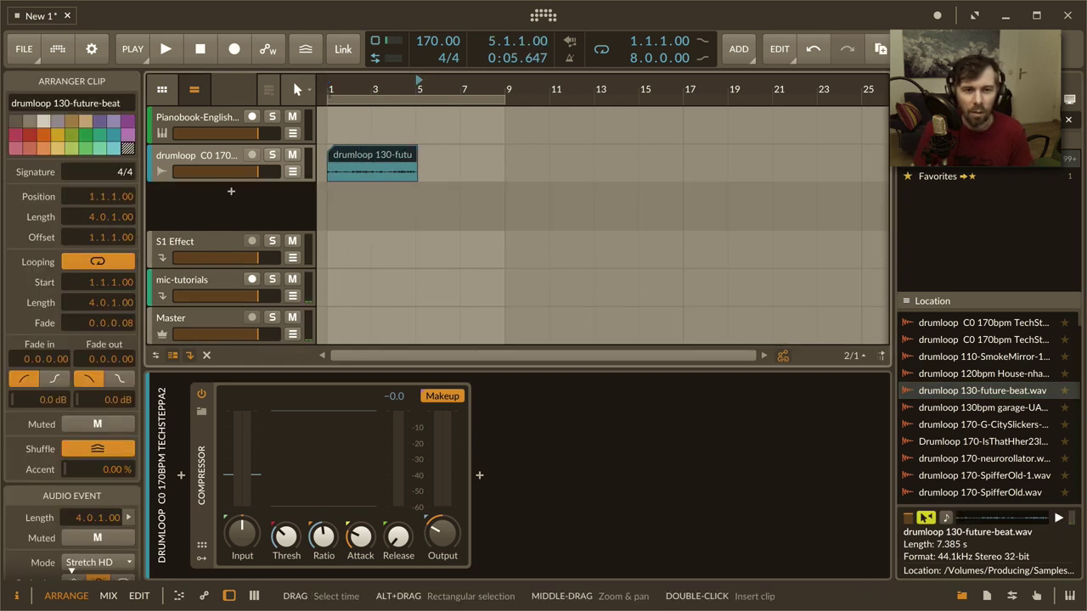
{"action": "left_click", "coordinate": [331, 85]}
{"action": "key", "text": "space"}
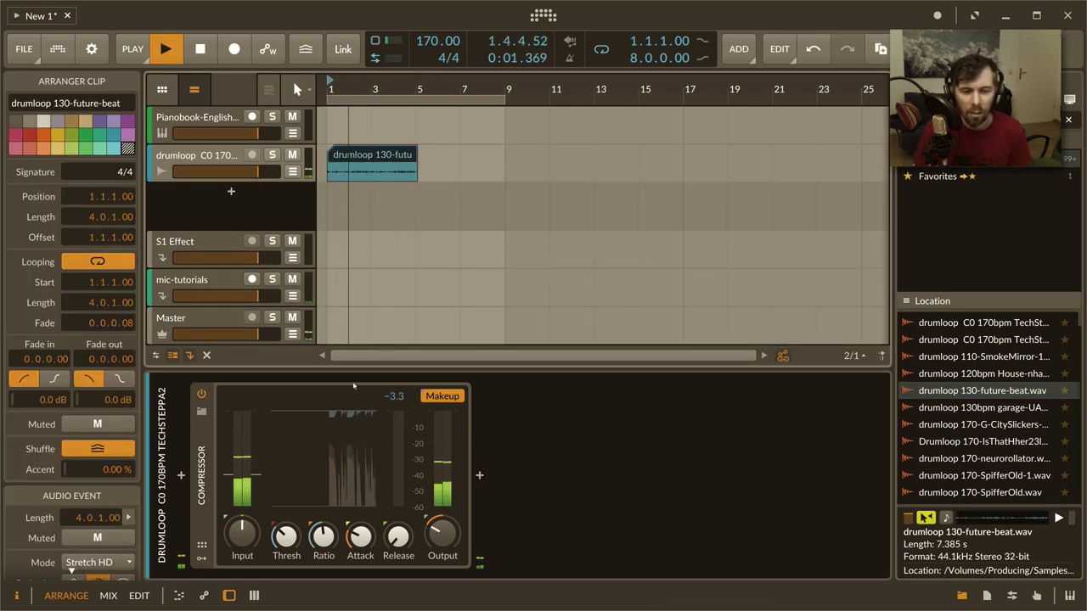
{"action": "key", "text": "space"}
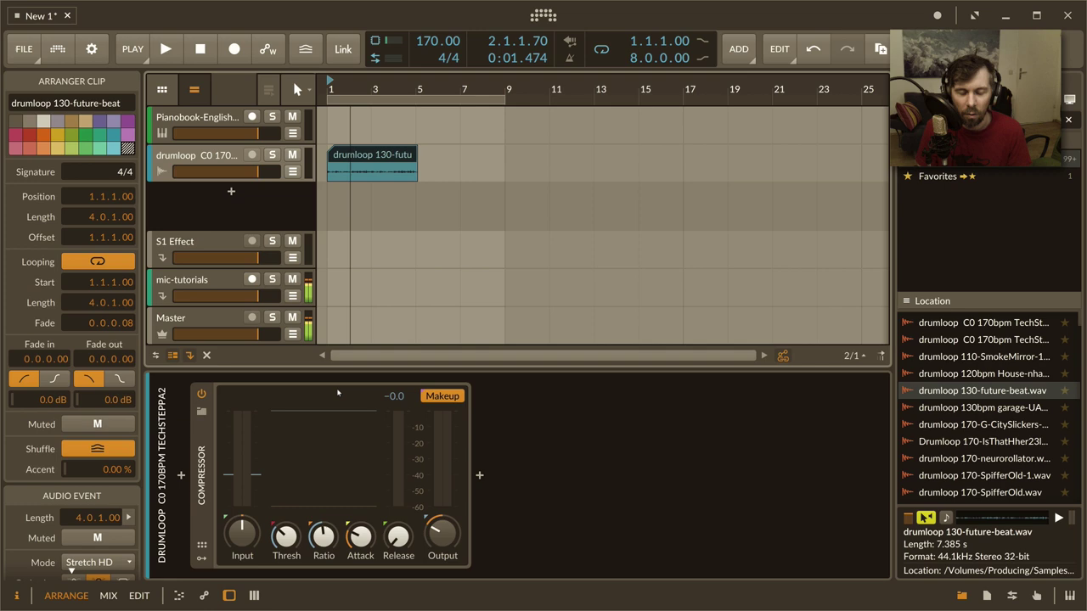
- Insert HoRNetLUMeter before the Compressor with Auto gain set to Mom., then play and stop
{"action": "left_click", "coordinate": [201, 451]}
{"action": "left_click", "coordinate": [182, 476]}
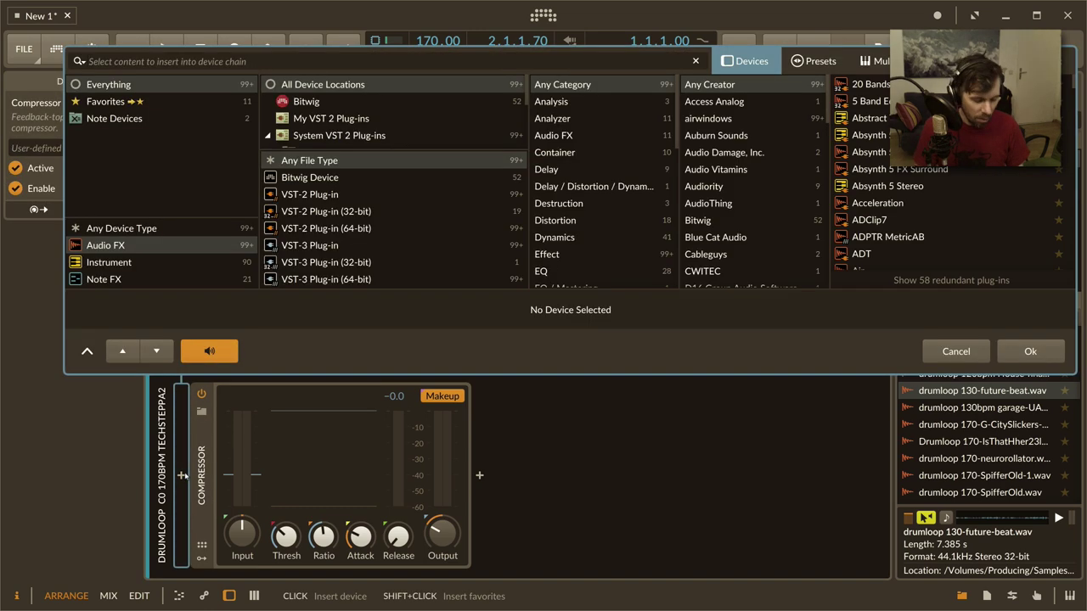
{"action": "type", "text": "lu"}
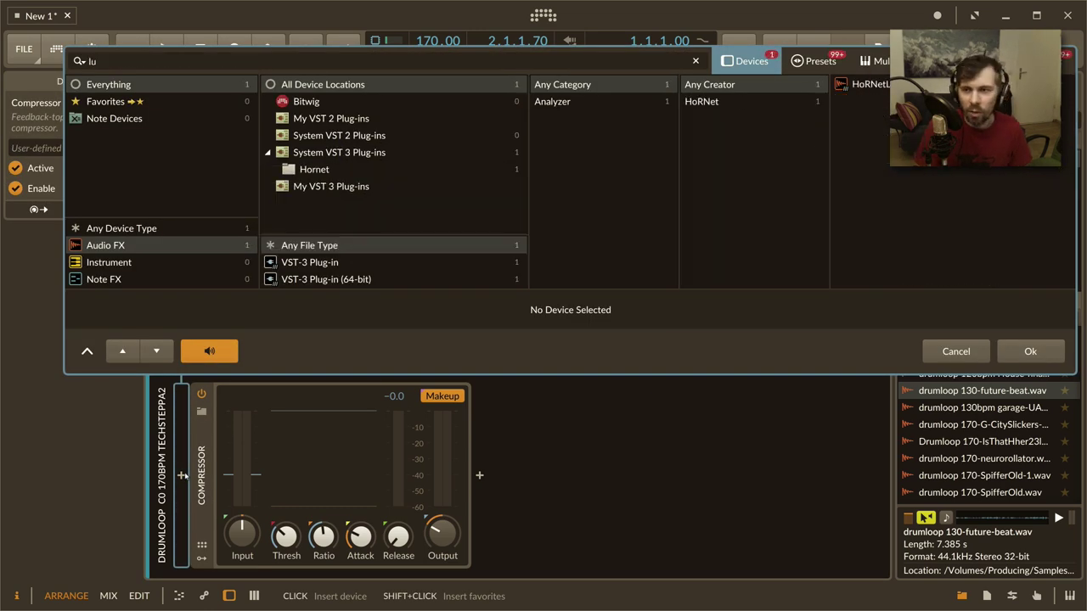
{"action": "key", "text": "Return"}
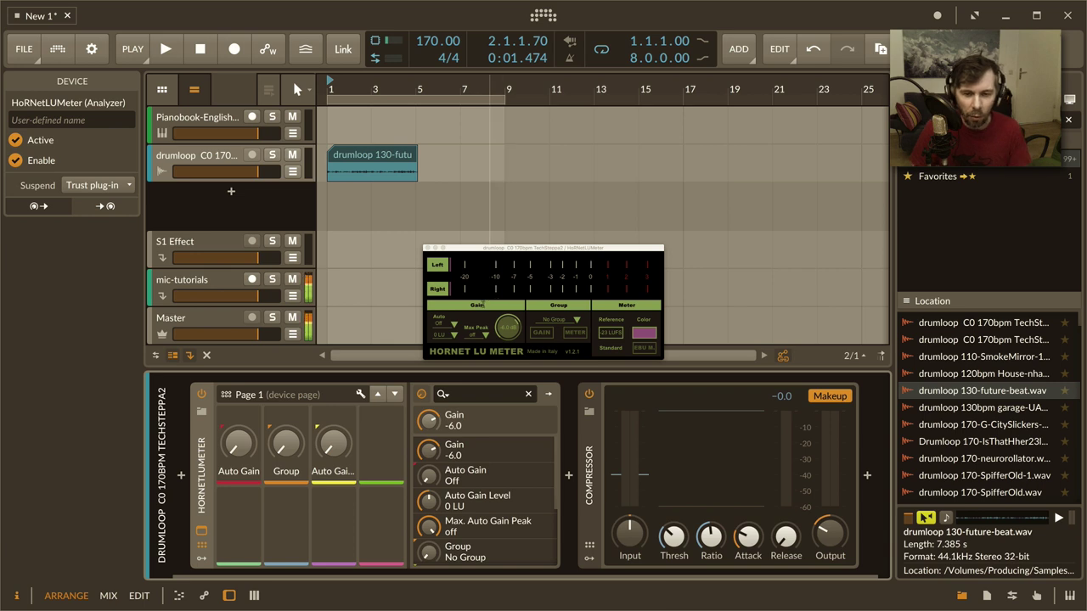
{"action": "left_click", "coordinate": [443, 323]}
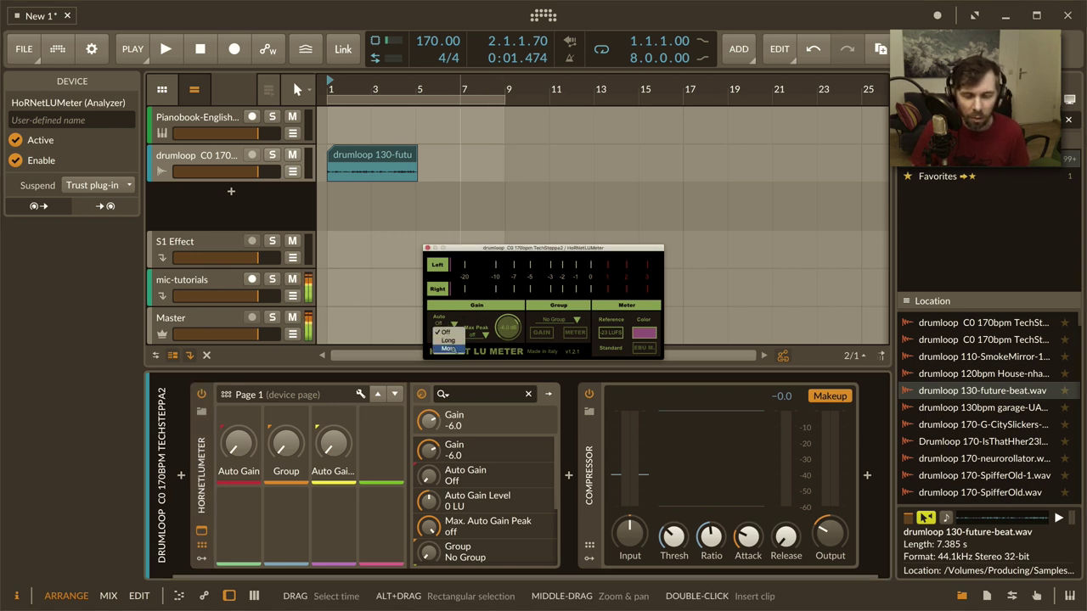
{"action": "left_click", "coordinate": [449, 349]}
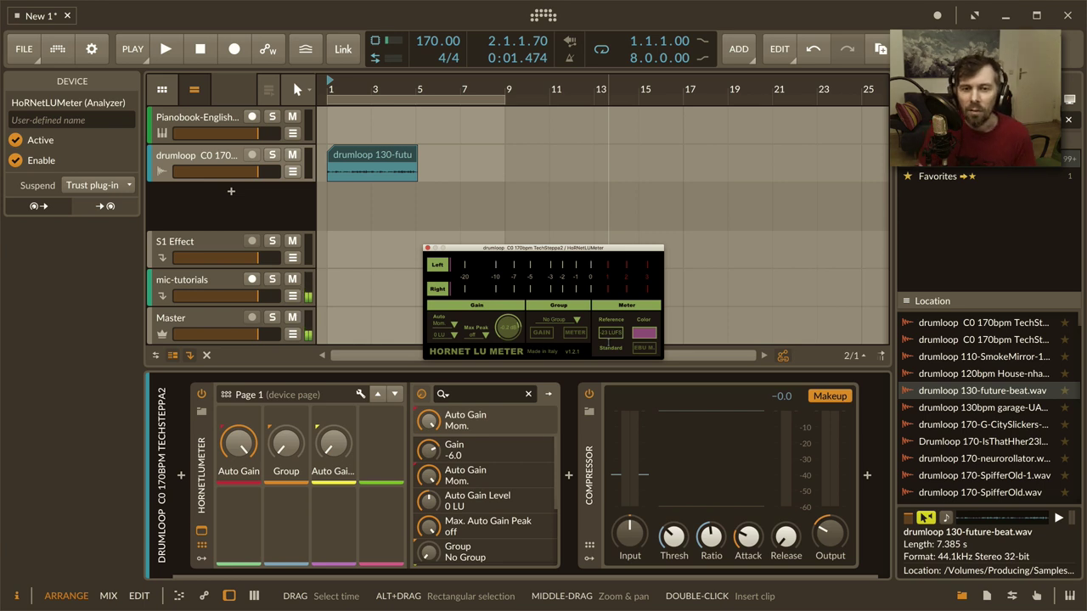
{"action": "left_click", "coordinate": [159, 36]}
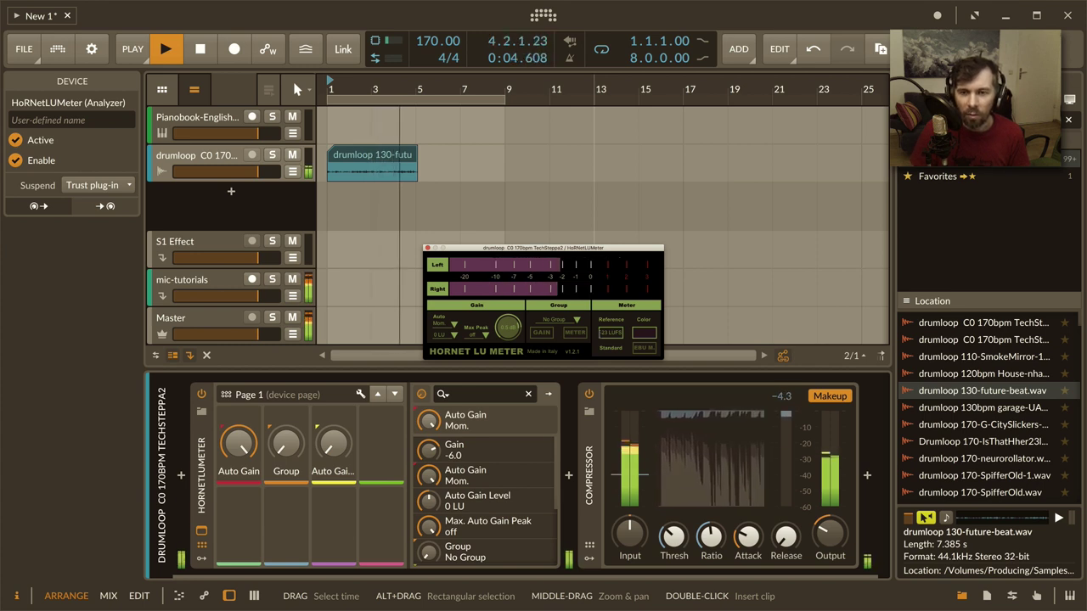
{"action": "key", "text": "space"}
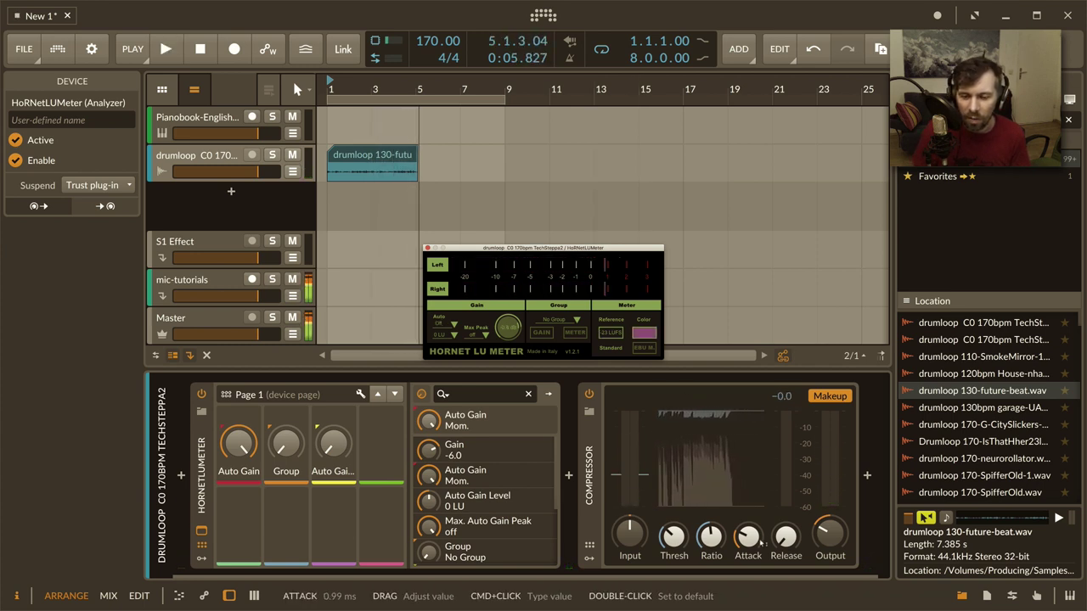
- Delete the HoRNetLUMeter device from the drumloop chain
{"action": "left_click", "coordinate": [637, 507]}
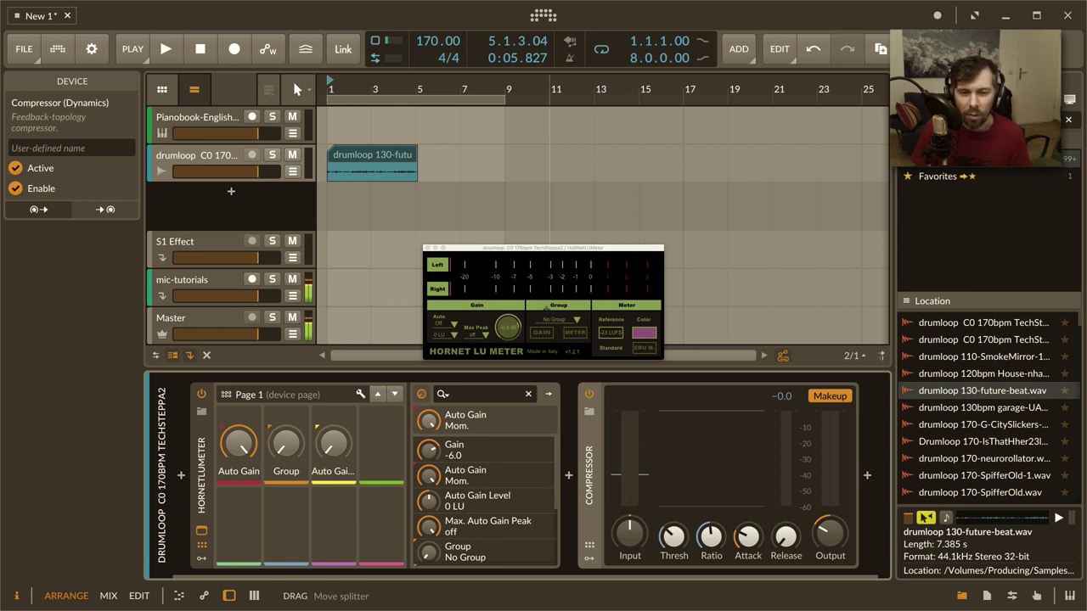
{"action": "left_click_drag", "start_coordinate": [523, 250], "coordinate": [571, 173]}
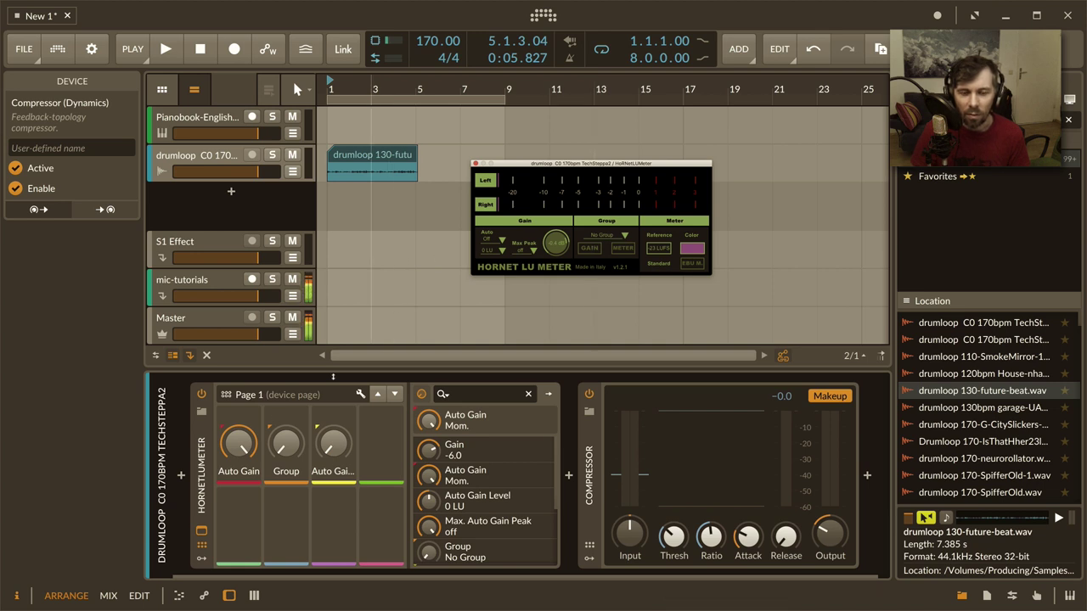
{"action": "left_click", "coordinate": [206, 461]}
{"action": "key", "text": "Delete"}
{"action": "key", "text": "Delete"}
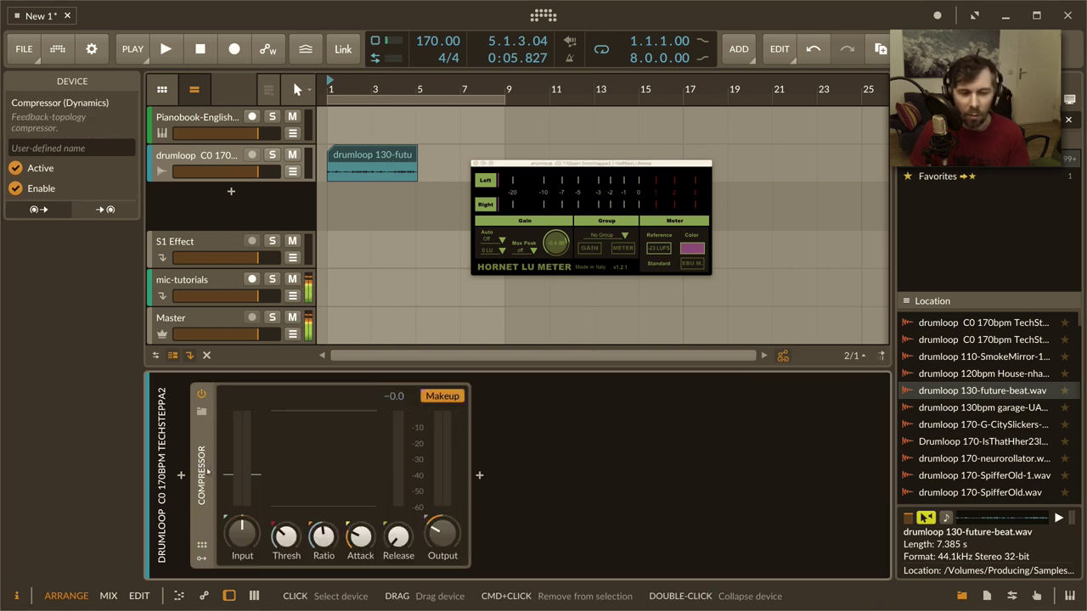
- Select the Master track
{"action": "left_click", "coordinate": [208, 326]}
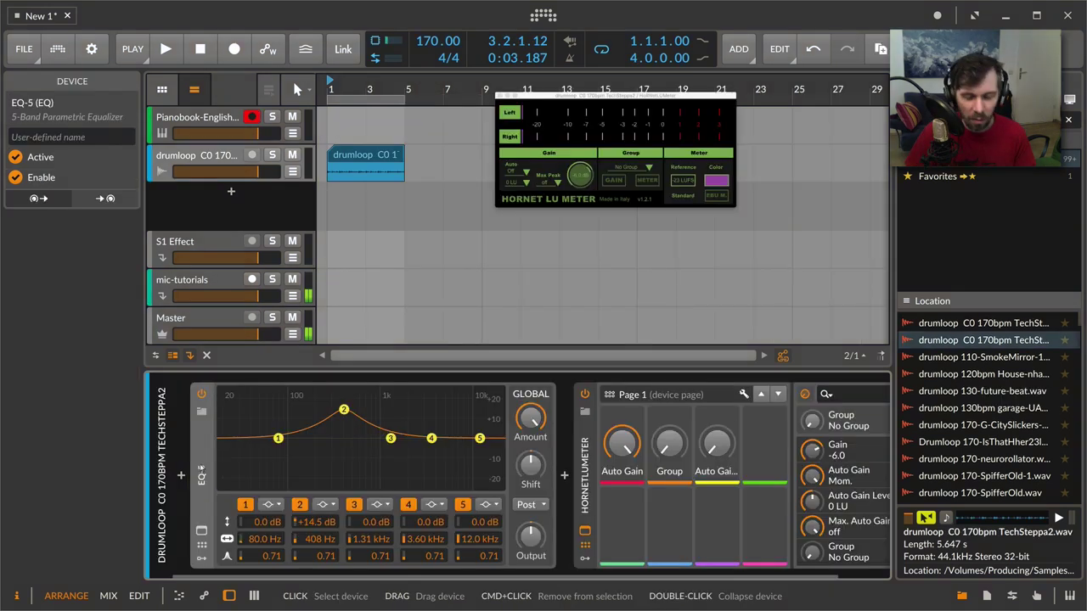
- Remove the LU Meter and insert the VST-2 HoRNetTheNormalizer, targeting -23.0 LUFS continuously
{"action": "key", "text": "Delete"}
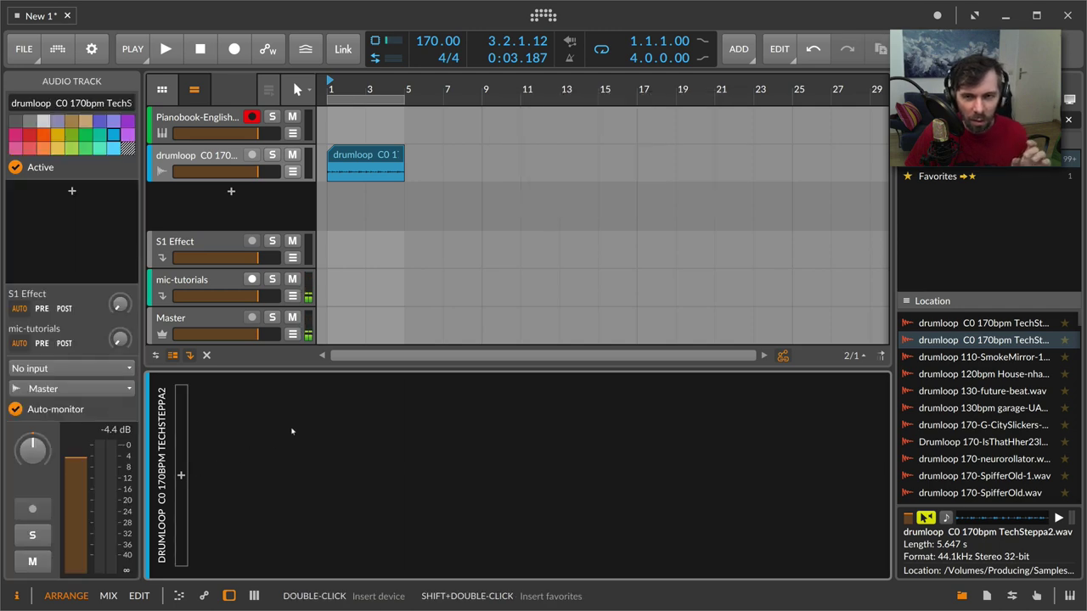
{"action": "left_click", "coordinate": [182, 475]}
{"action": "type", "text": "The"}
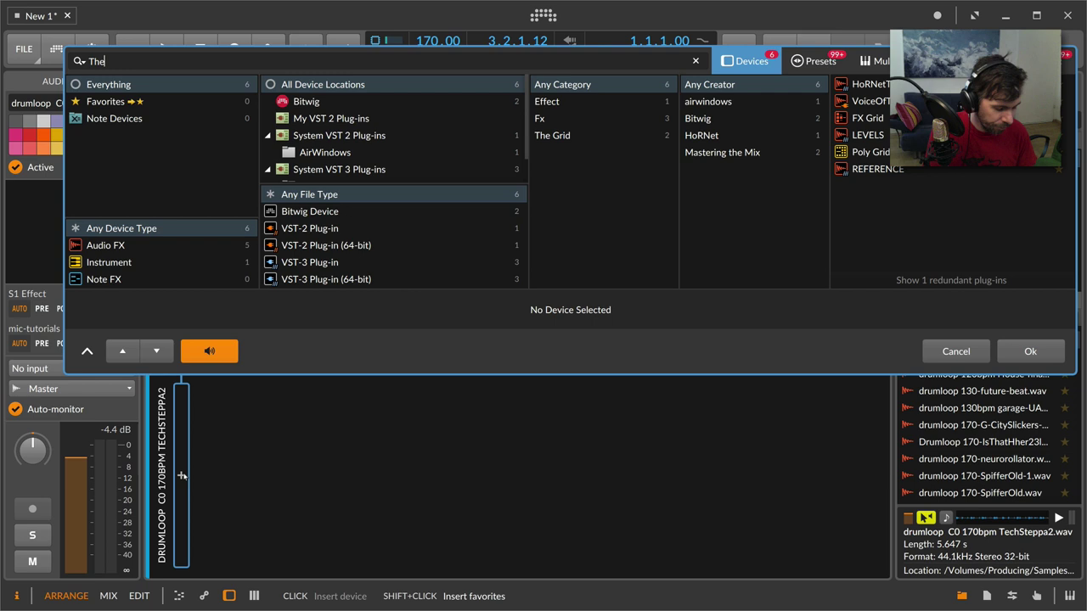
{"action": "type", "text": "Norm"}
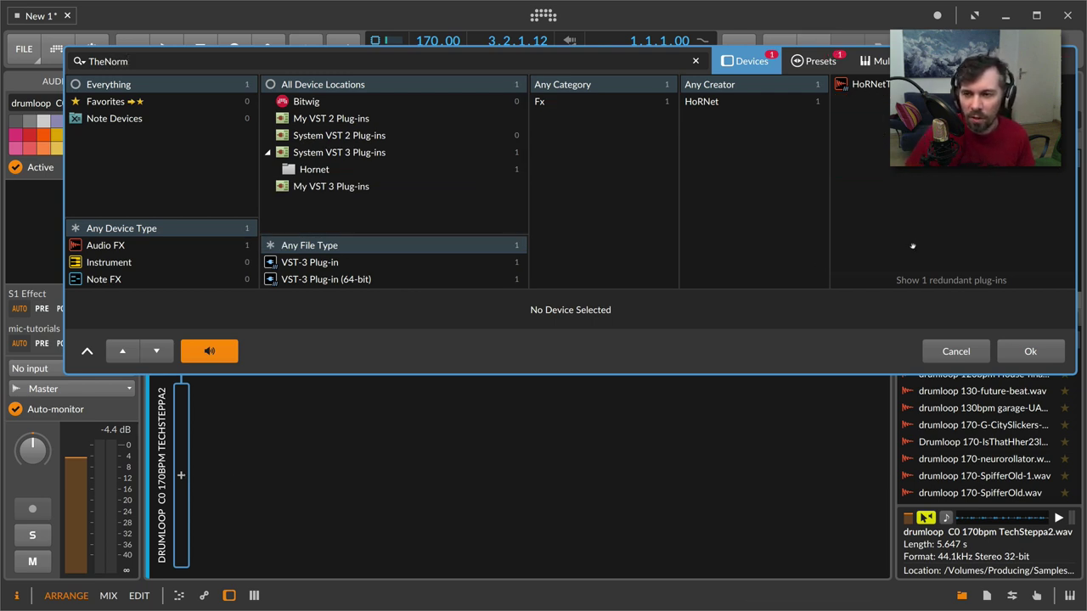
{"action": "left_click", "coordinate": [922, 281]}
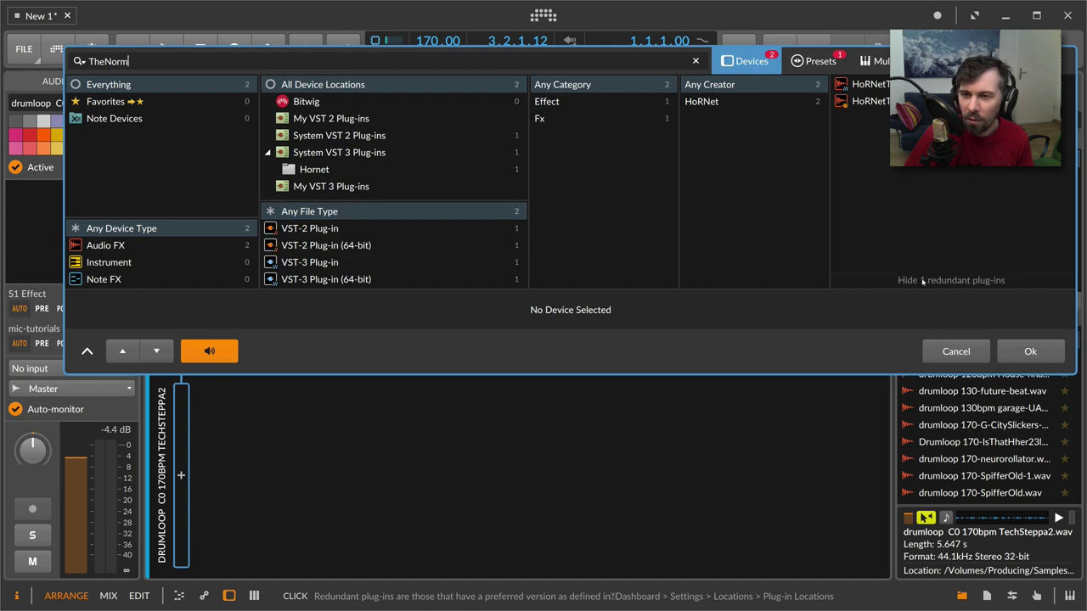
{"action": "left_click", "coordinate": [874, 101]}
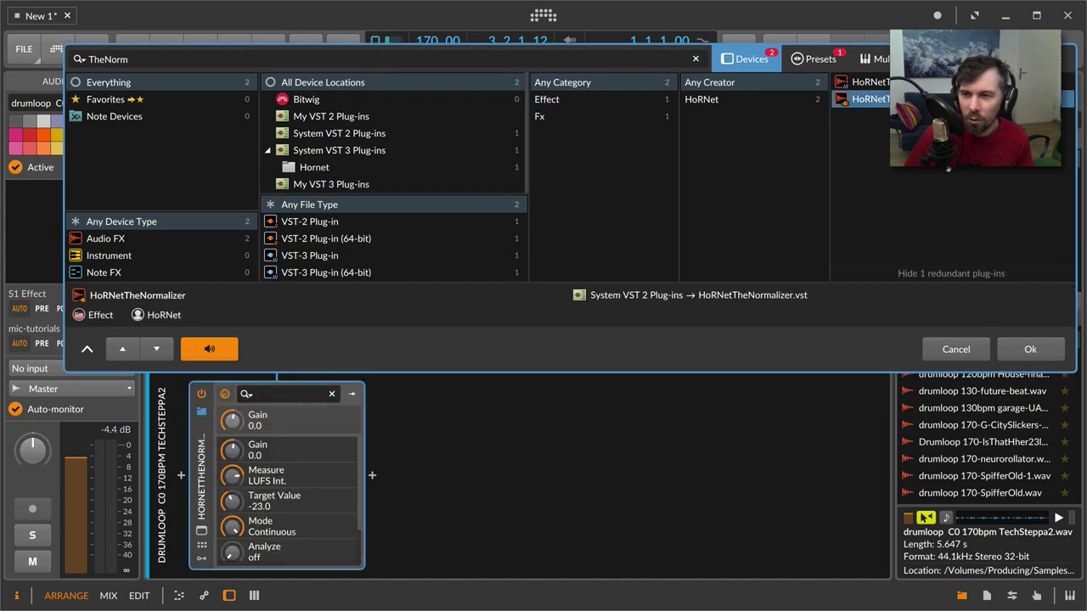
{"action": "left_click", "coordinate": [1008, 339]}
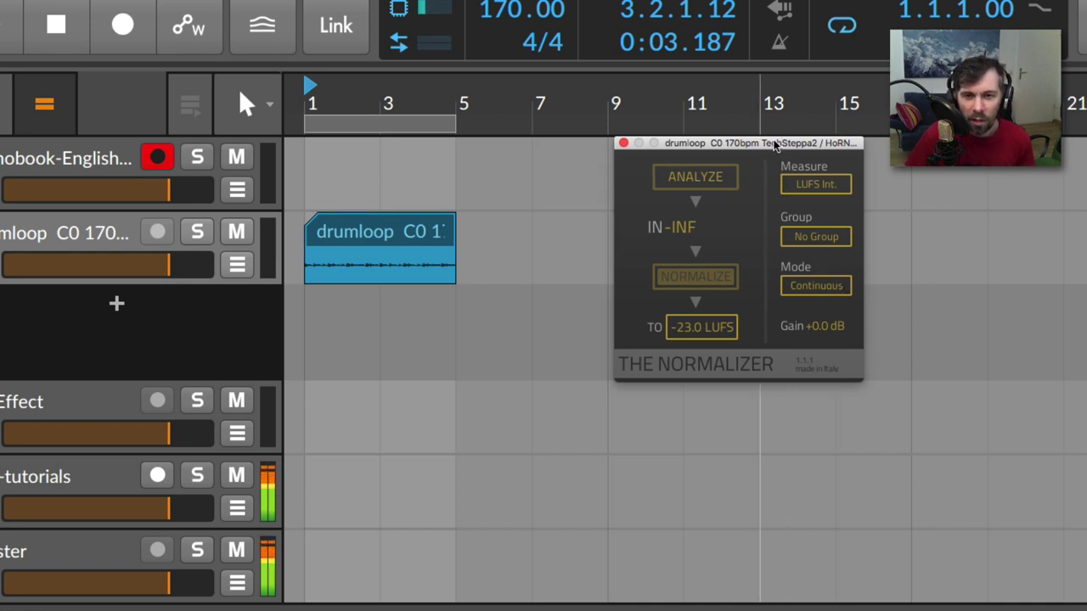
- Play the loop from bar 1 so TheNormalizer applies +7.4 dB, then open the insert browser
{"action": "left_click_drag", "start_coordinate": [776, 144], "coordinate": [735, 145]}
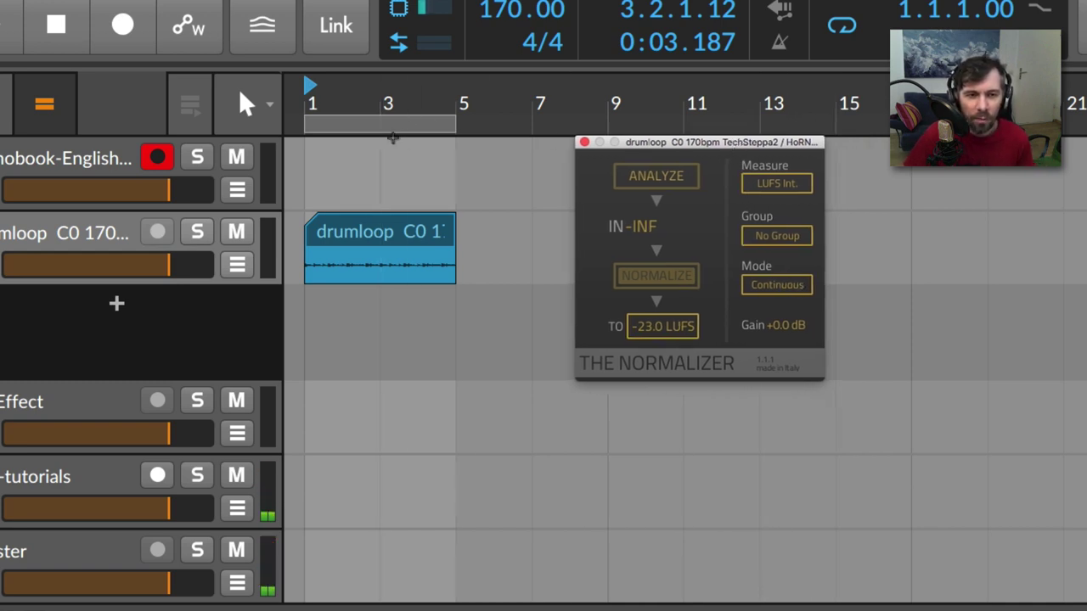
{"action": "key", "text": "space"}
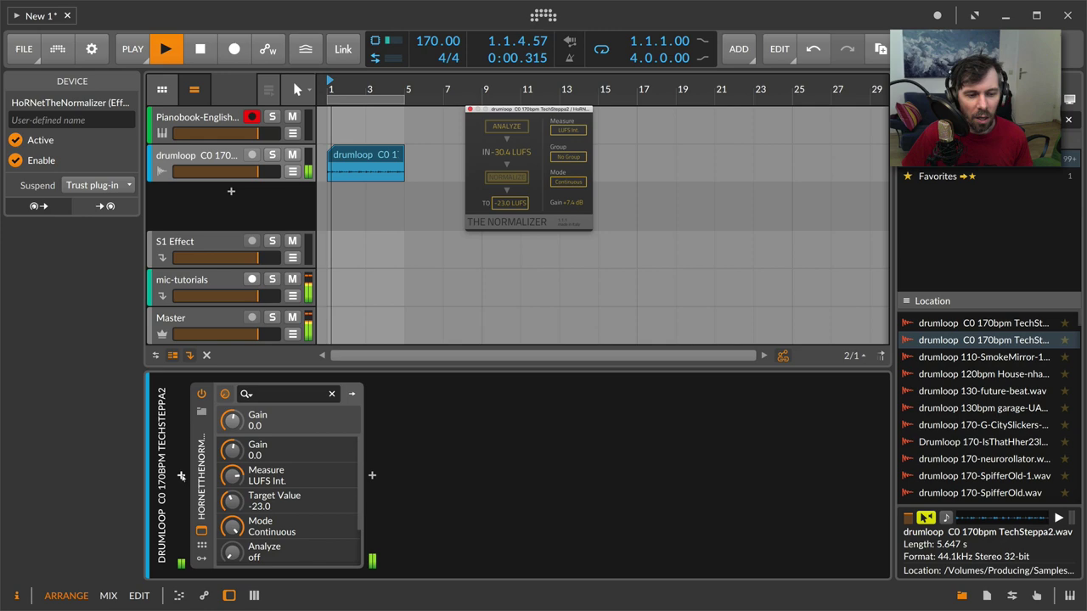
{"action": "left_click", "coordinate": [139, 574]}
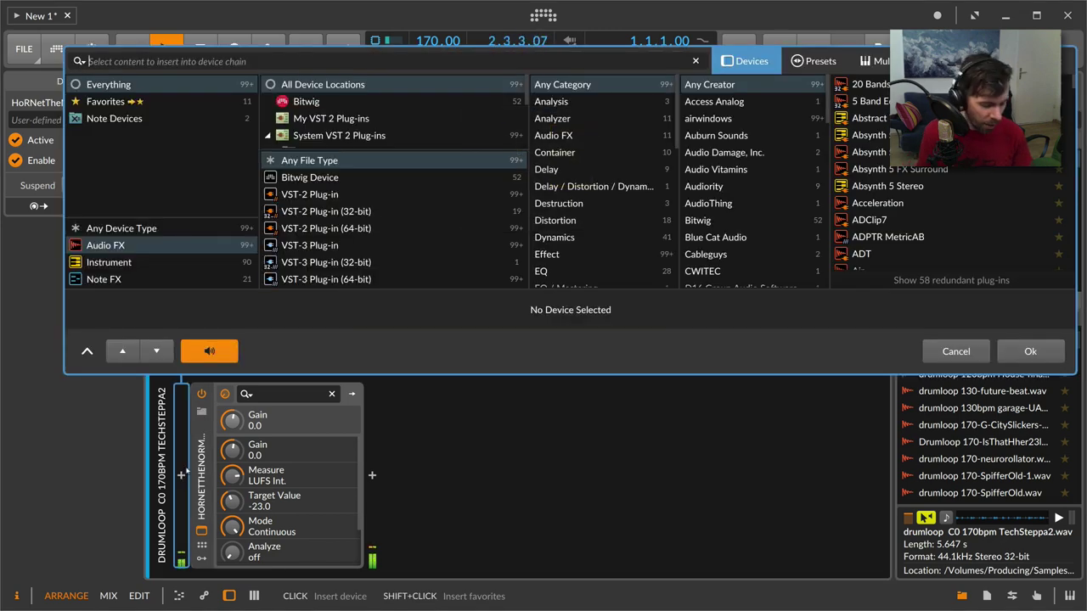
- Insert an EQ-5 before TheNormalizer by searching 'eq' in the device browser
{"action": "type", "text": "eq"}
{"action": "key", "text": "Down"}
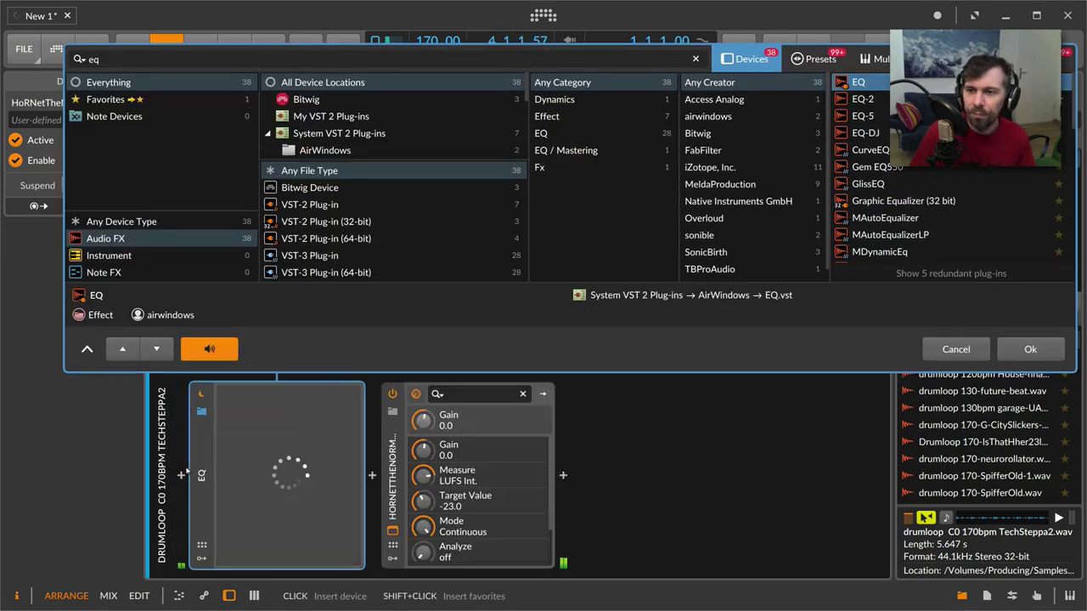
{"action": "key", "text": "Down"}
{"action": "key", "text": "Return"}
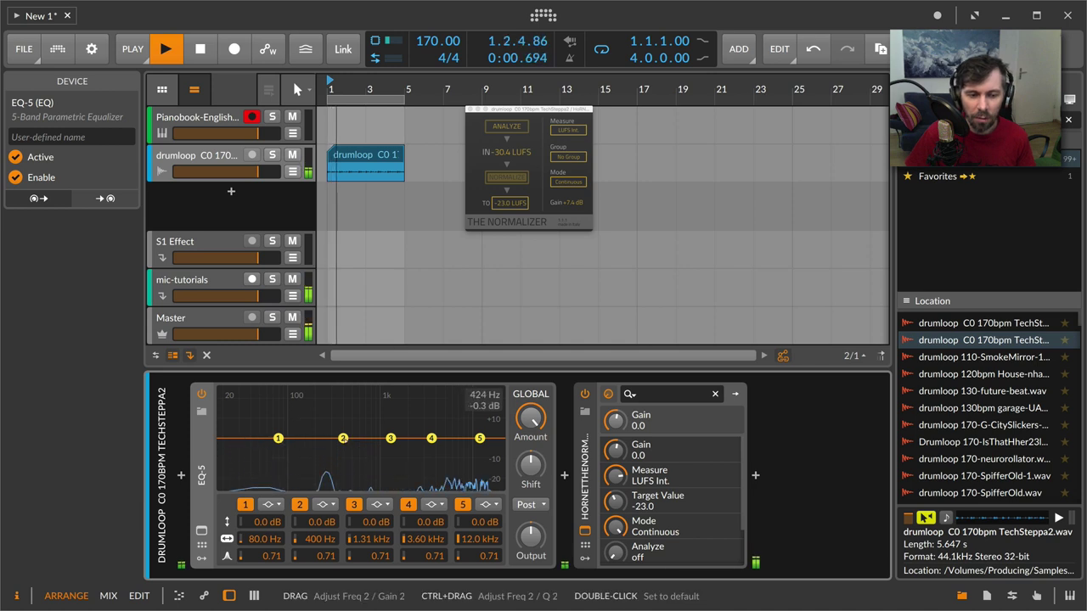
- Boost EQ-5 bands 2–4 heavily (band 3 +20.8 dB at 1.60 kHz, band 4 +22 dB)
{"action": "left_click_drag", "start_coordinate": [342, 438], "coordinate": [349, 401]}
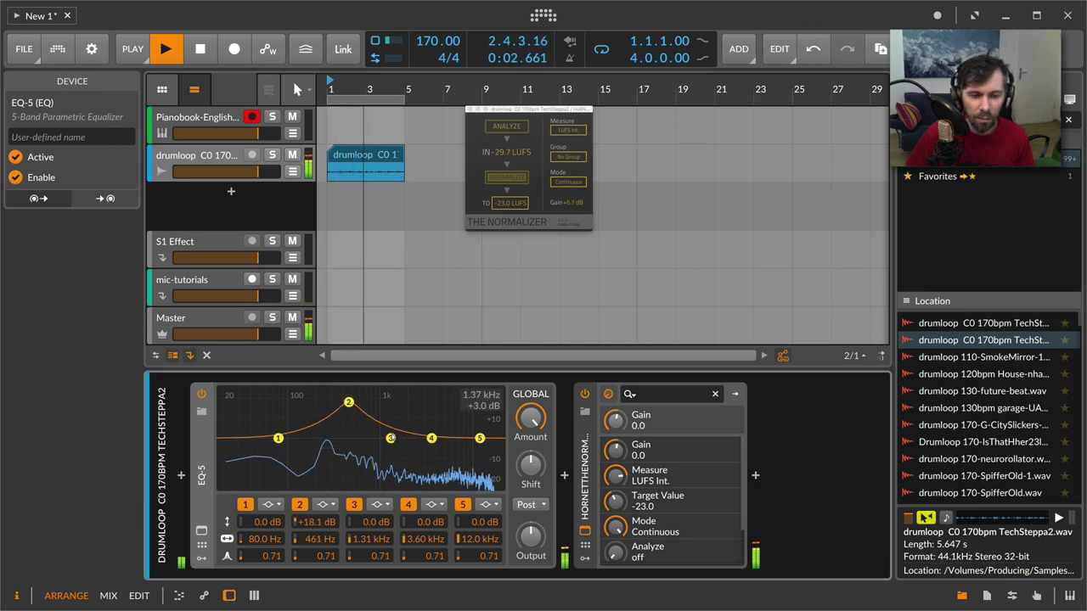
{"action": "left_click_drag", "start_coordinate": [389, 438], "coordinate": [399, 396]}
{"action": "left_click_drag", "start_coordinate": [431, 439], "coordinate": [443, 394]}
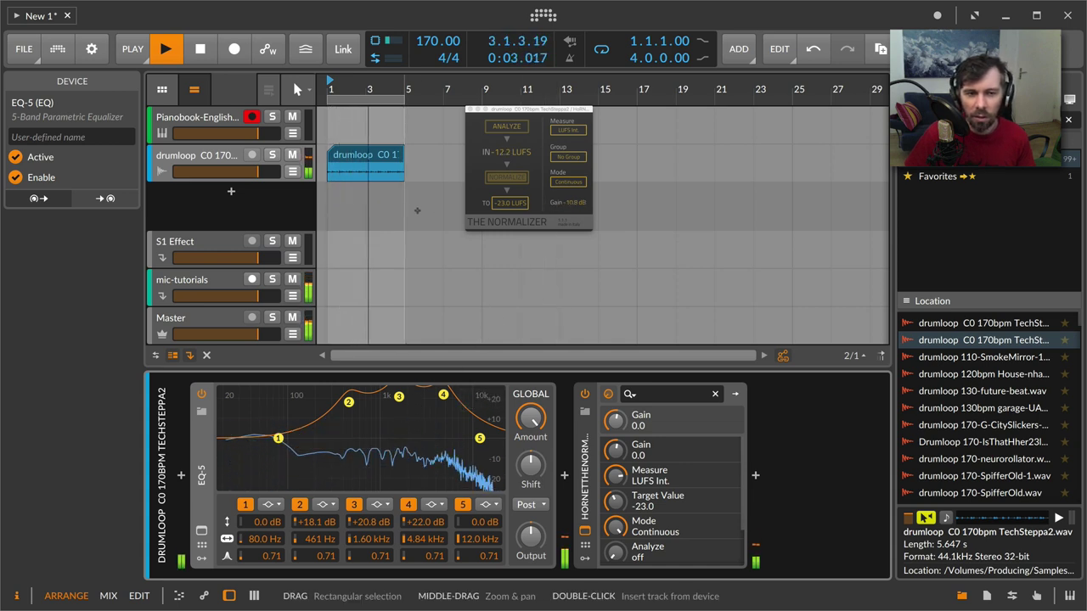
{"action": "key", "text": "space"}
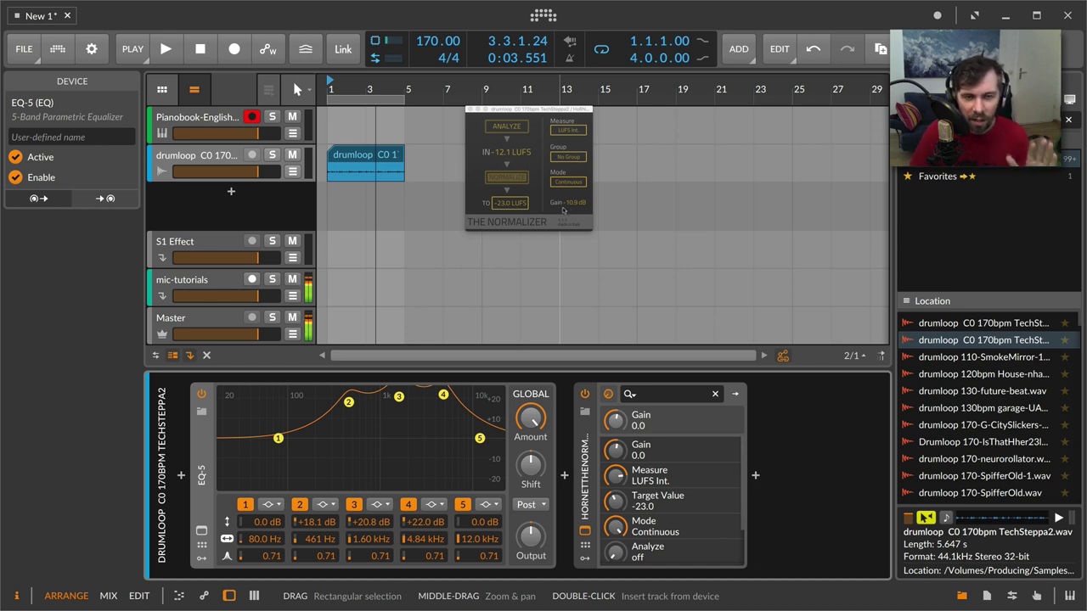
- Deep-cut bands 2–4, then lift band 2 to -2.2 dB and band 4 to -2.6 dB
{"action": "left_click_drag", "start_coordinate": [399, 397], "coordinate": [386, 482]}
{"action": "left_click_drag", "start_coordinate": [348, 401], "coordinate": [348, 441]}
{"action": "left_click_drag", "start_coordinate": [344, 485], "coordinate": [341, 486]}
{"action": "left_click_drag", "start_coordinate": [443, 395], "coordinate": [444, 486]}
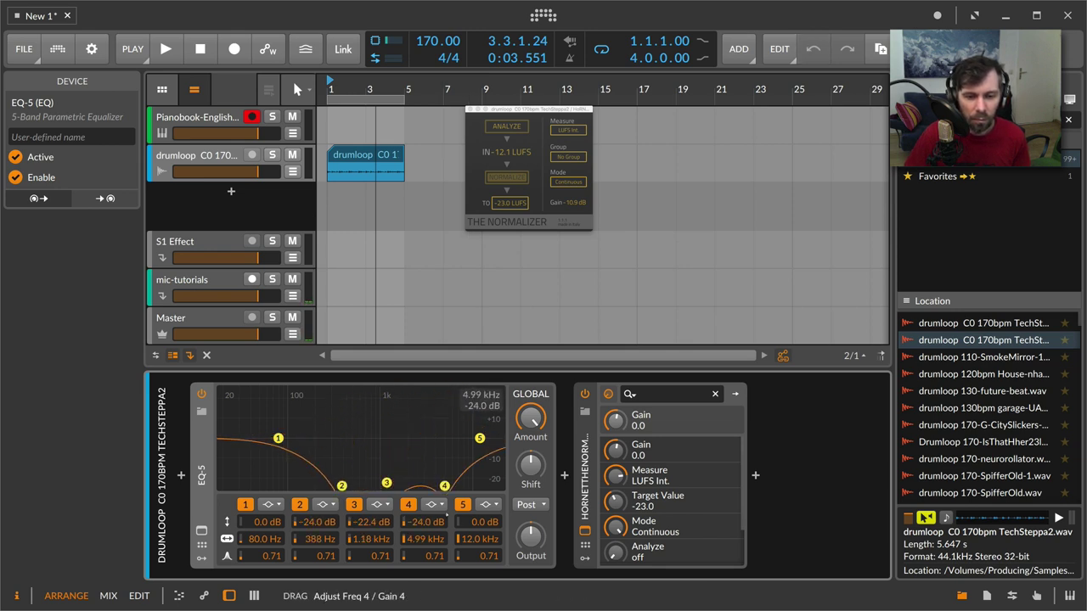
{"action": "key", "text": "space"}
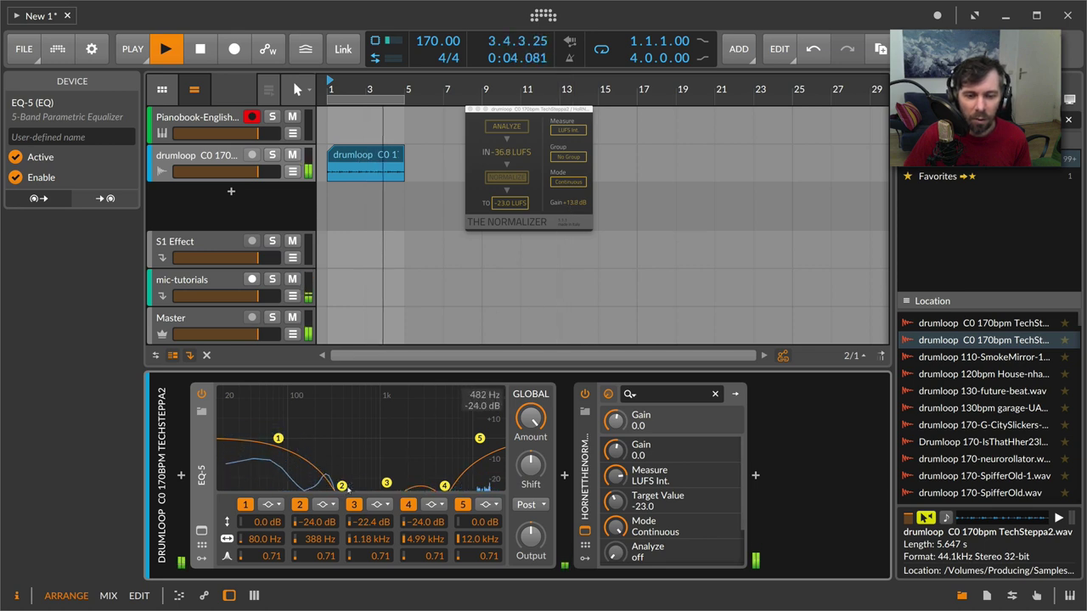
{"action": "left_click_drag", "start_coordinate": [343, 487], "coordinate": [345, 443]}
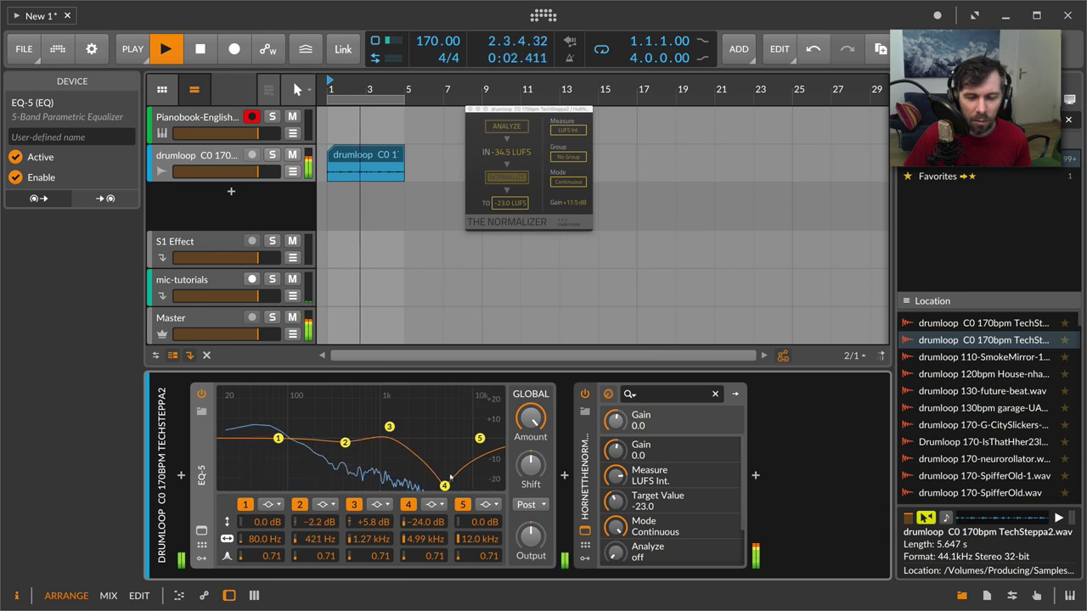
{"action": "left_click_drag", "start_coordinate": [445, 487], "coordinate": [446, 443]}
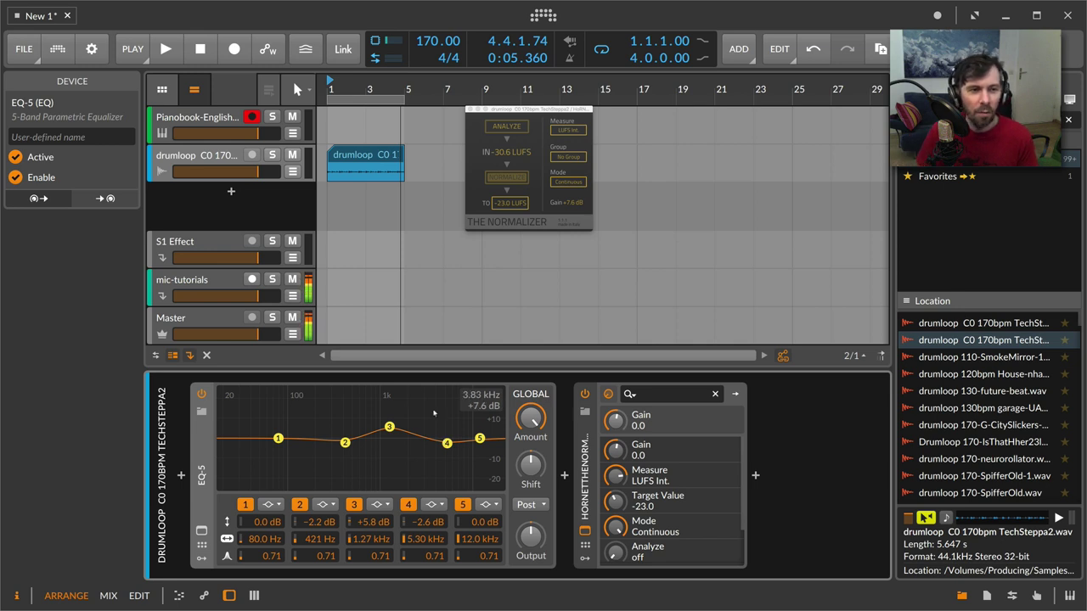
- Select the drum loop clip and raise its Inspector gain to +2.5 dB
{"action": "left_click", "coordinate": [213, 165]}
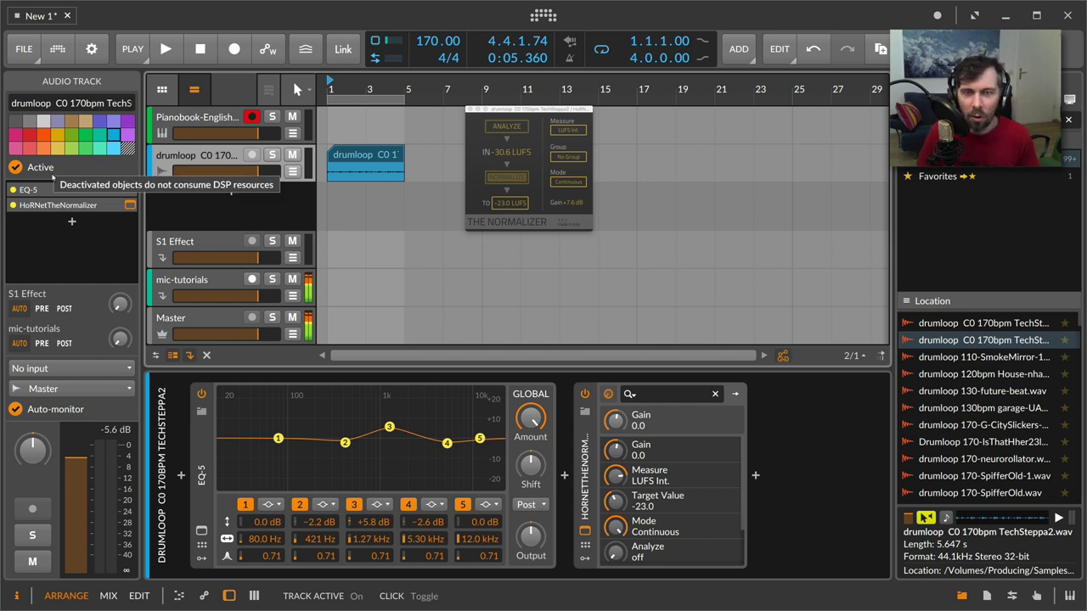
{"action": "left_click", "coordinate": [365, 162]}
{"action": "scroll", "coordinate": [73, 389], "scroll_direction": "down", "scroll_amount": 4}
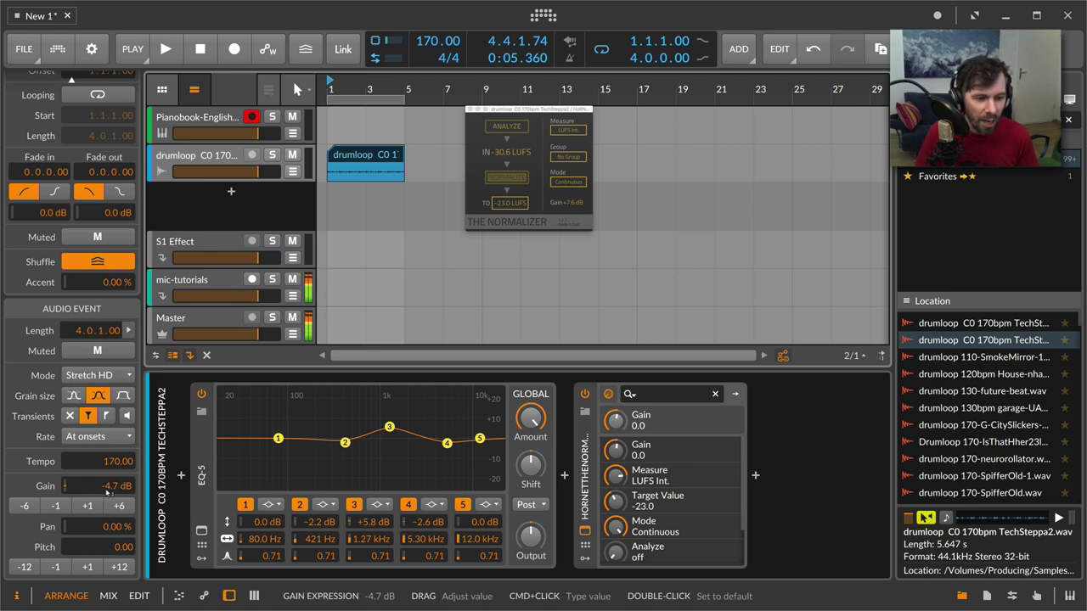
{"action": "left_click_drag", "start_coordinate": [106, 493], "coordinate": [107, 475]}
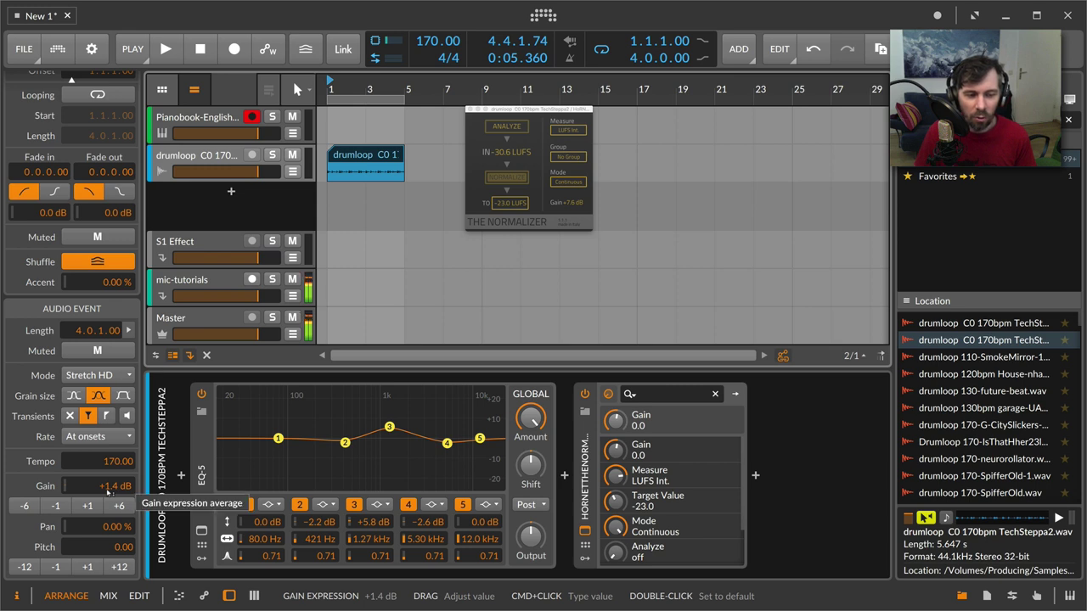
{"action": "left_click_drag", "start_coordinate": [107, 486], "coordinate": [107, 477]}
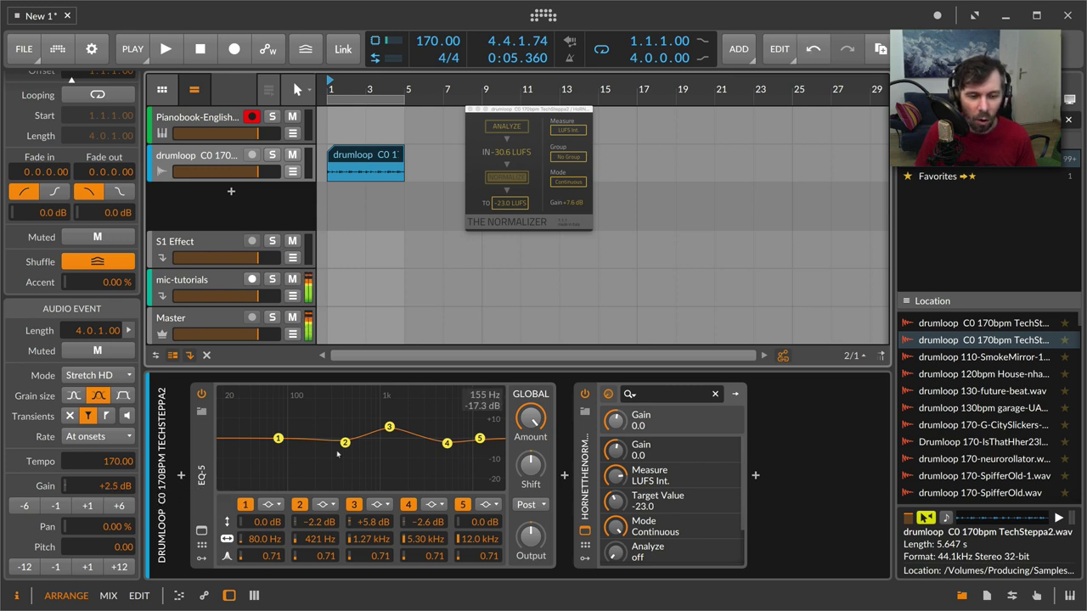
- Retune EQ-5: band 2 -6.8 dB at 358 Hz, band 3 +1.3 dB, band 4 -0.5 dB
{"action": "left_click_drag", "start_coordinate": [348, 444], "coordinate": [342, 432]}
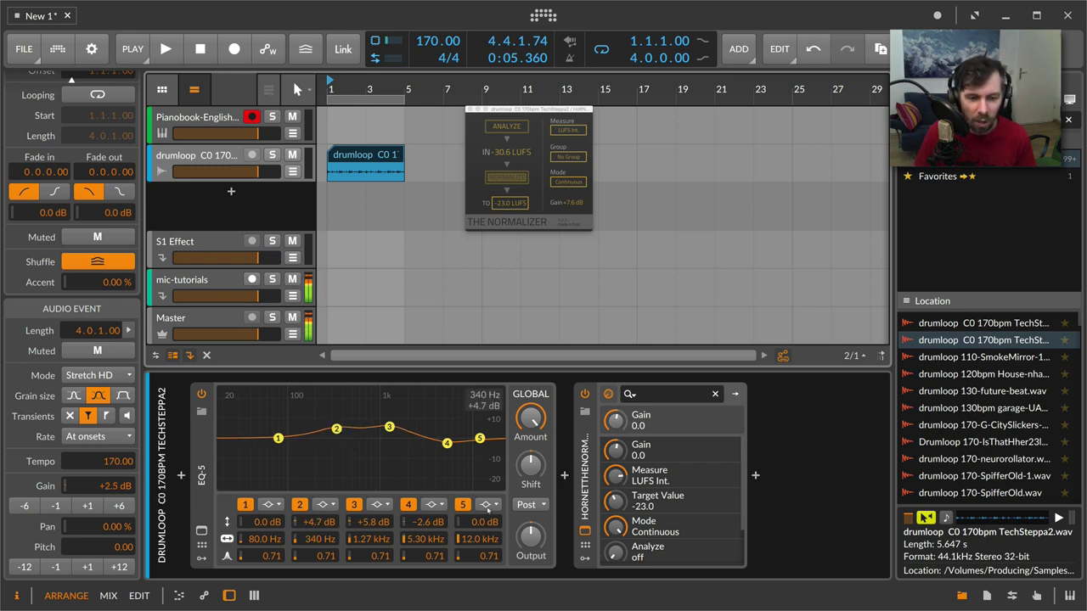
{"action": "left_click_drag", "start_coordinate": [532, 537], "coordinate": [531, 544]}
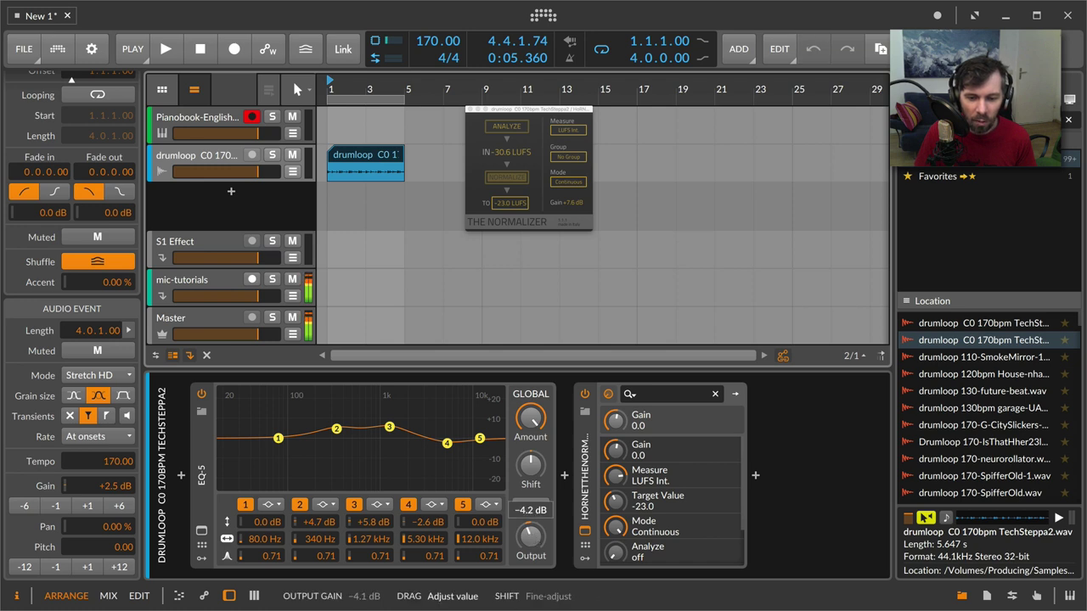
{"action": "double_click", "coordinate": [532, 536]}
{"action": "left_click_drag", "start_coordinate": [336, 428], "coordinate": [337, 452]}
{"action": "left_click_drag", "start_coordinate": [388, 426], "coordinate": [392, 435]}
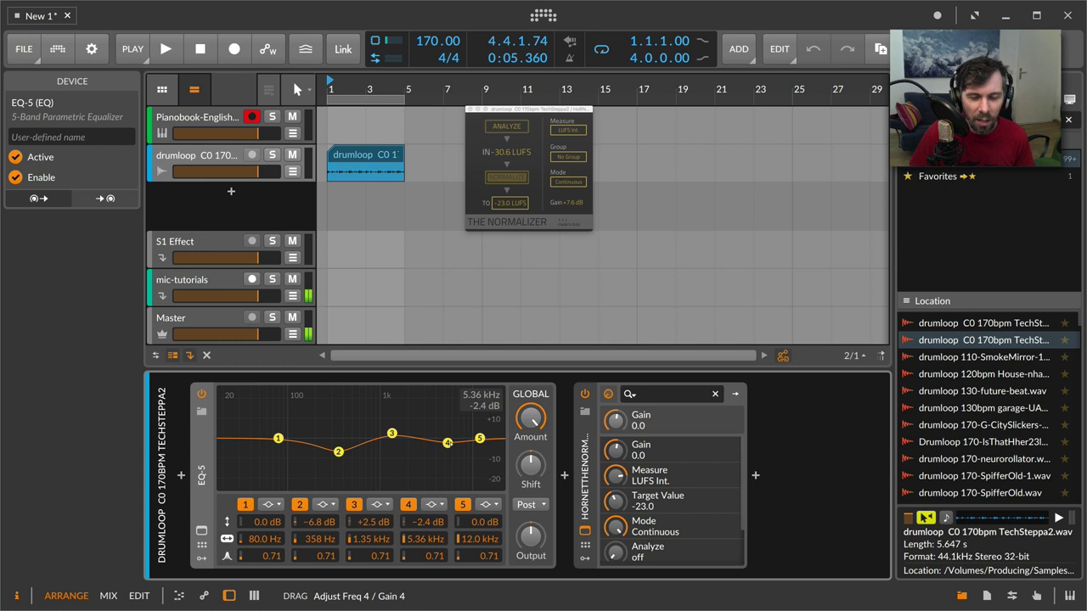
{"action": "left_click_drag", "start_coordinate": [447, 442], "coordinate": [391, 435]}
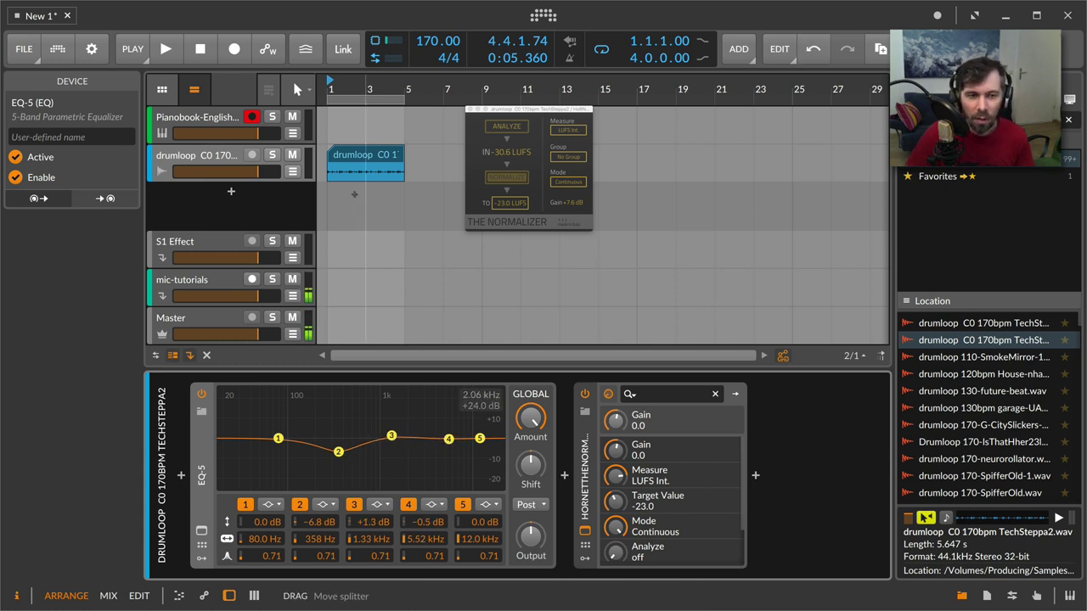
{"action": "left_click", "coordinate": [306, 200]}
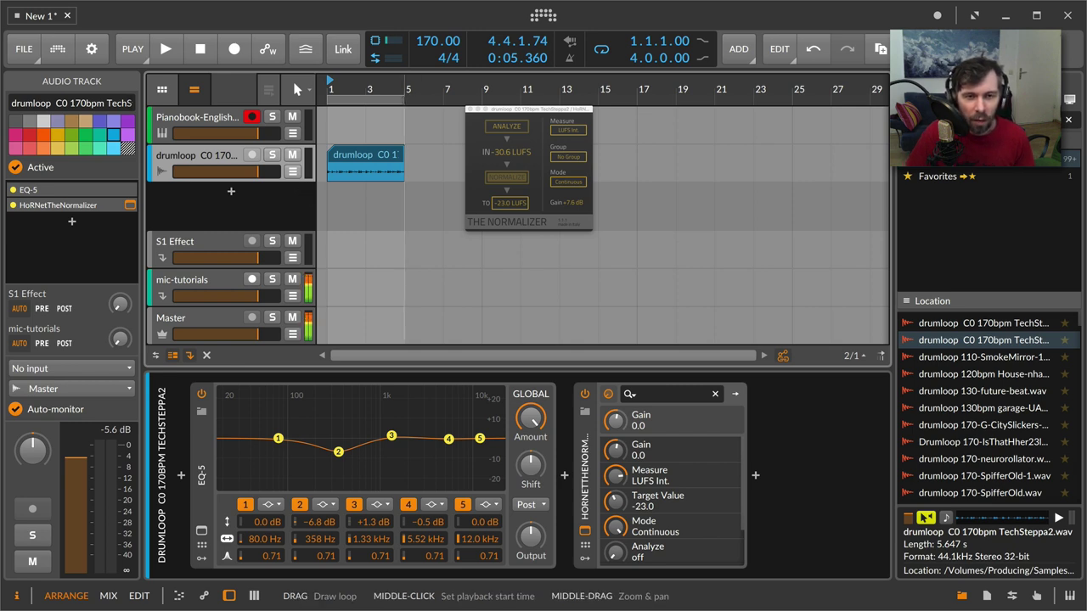
- Extend the loop region to 6 bars and turn down the drumloop track's volume during playback
{"action": "left_click", "coordinate": [402, 99]}
{"action": "left_click_drag", "start_coordinate": [404, 99], "coordinate": [443, 99]}
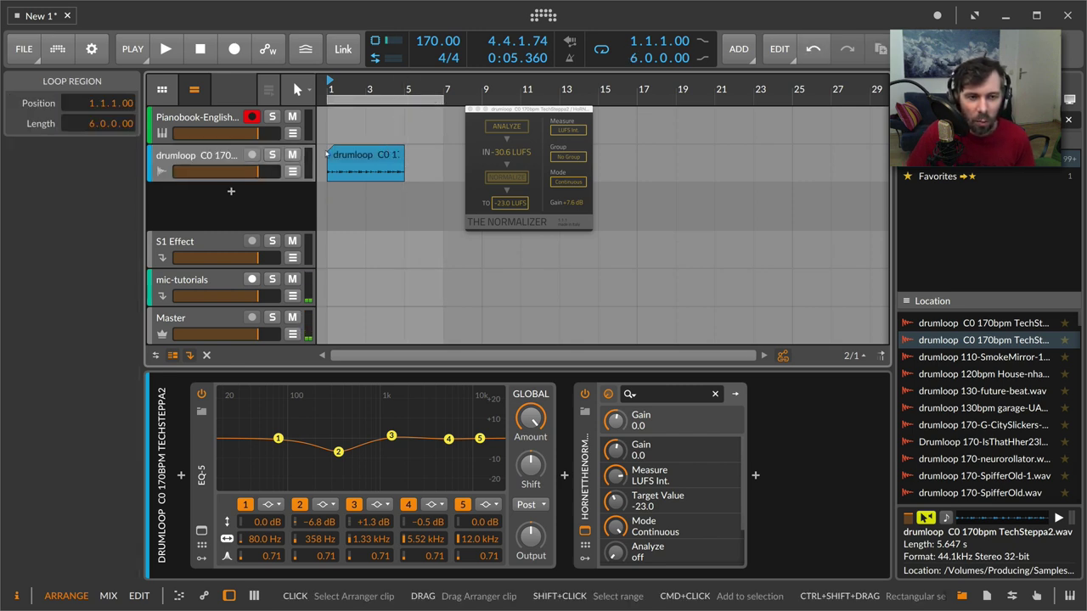
{"action": "left_click", "coordinate": [227, 153]}
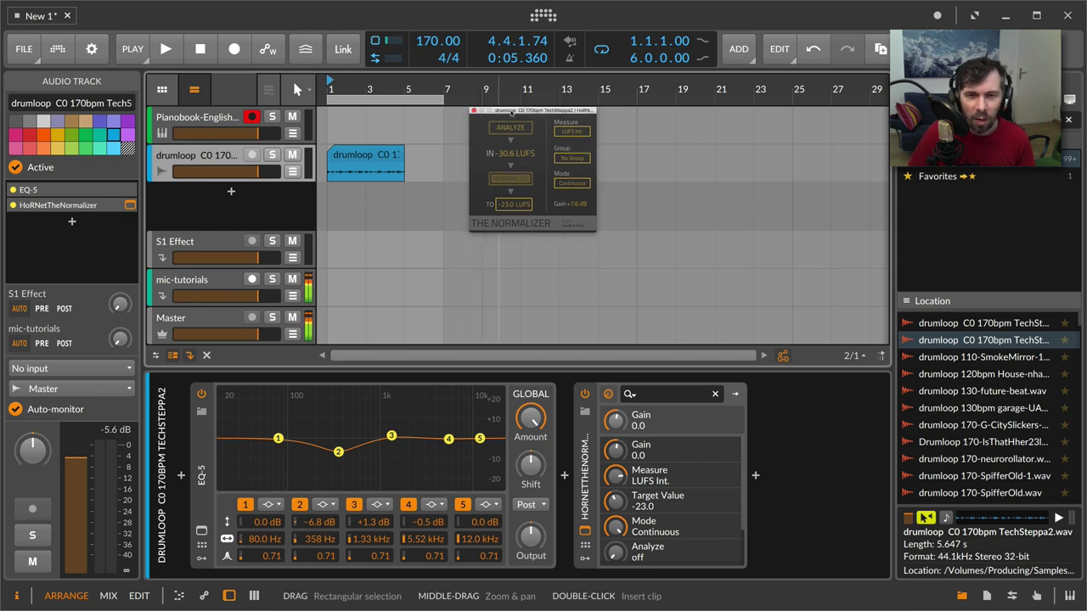
{"action": "left_click_drag", "start_coordinate": [498, 108], "coordinate": [564, 112]}
{"action": "scroll", "coordinate": [484, 212], "scroll_direction": "up", "scroll_amount": 2}
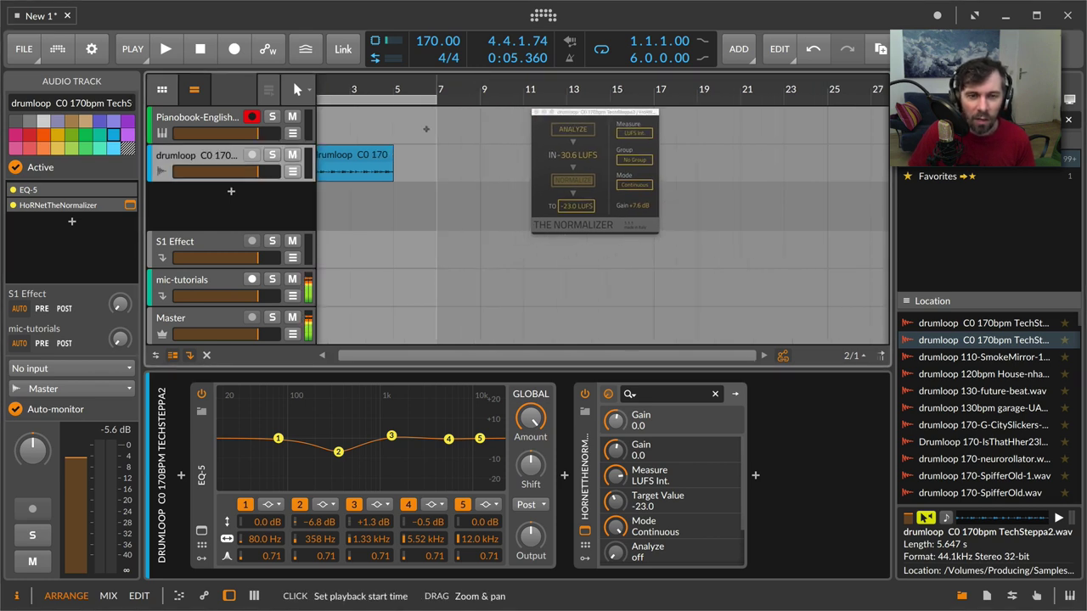
{"action": "scroll", "coordinate": [359, 97], "scroll_direction": "down", "scroll_amount": 3}
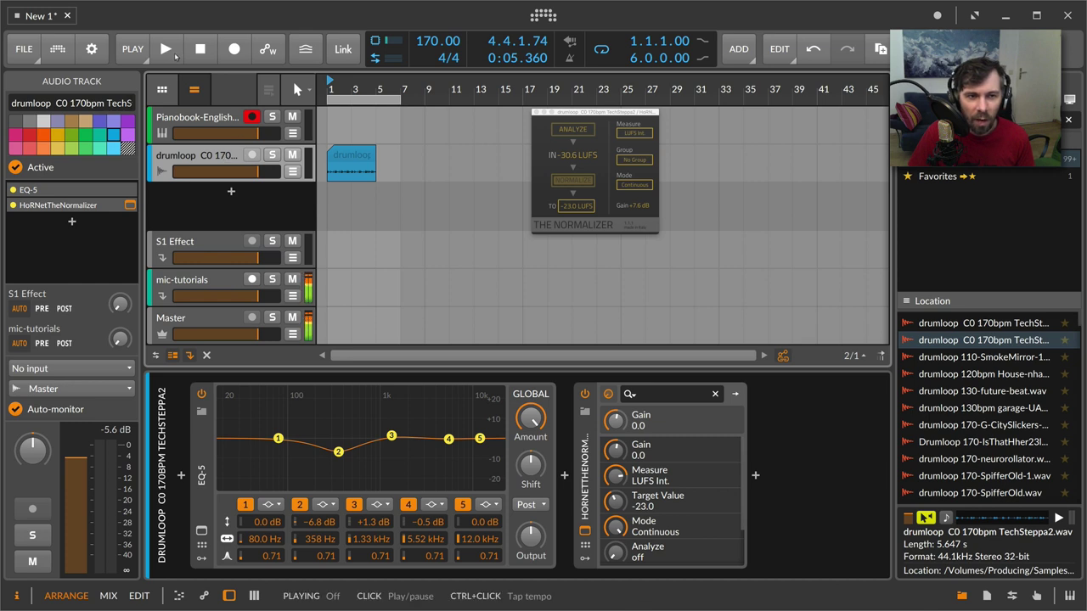
{"action": "left_click", "coordinate": [166, 49]}
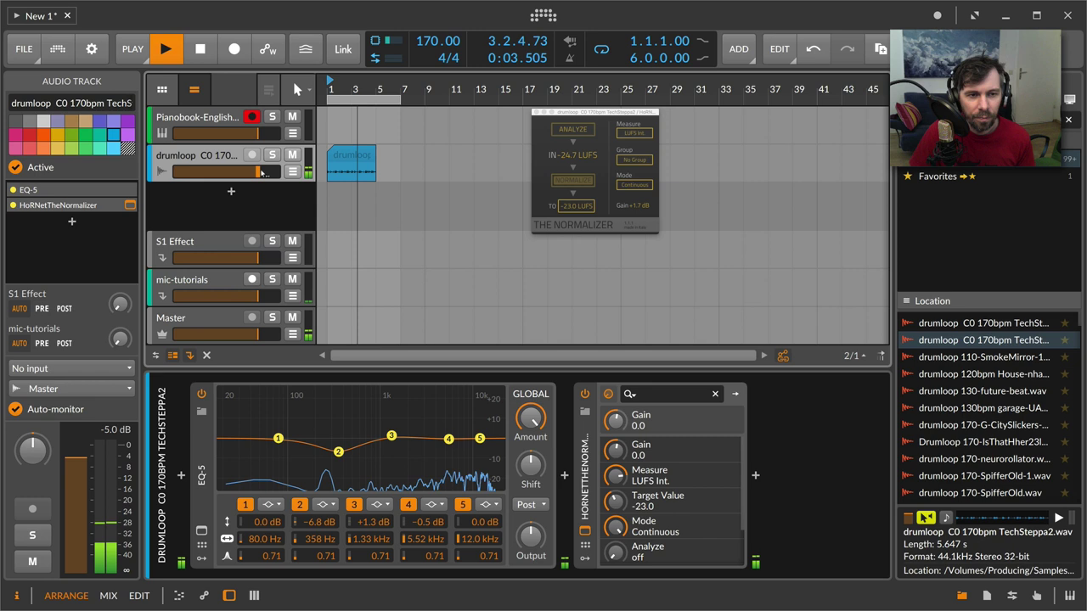
{"action": "left_click_drag", "start_coordinate": [263, 172], "coordinate": [386, 185]}
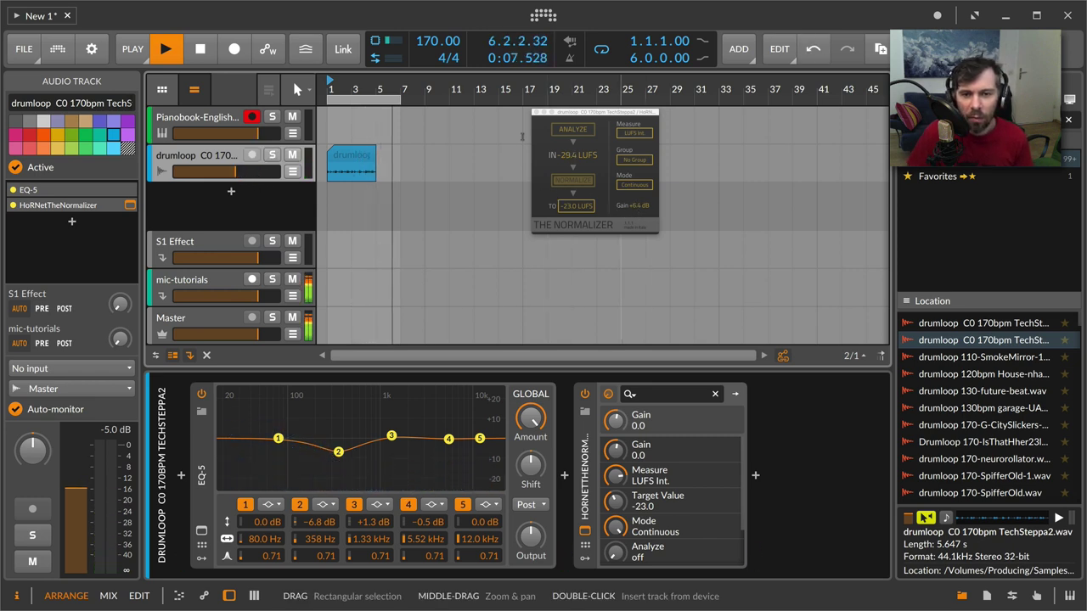
{"action": "key", "text": "space"}
- Extend the loop end to 8.0.0.00 and test playback starting from bar 7
{"action": "left_click_drag", "start_coordinate": [400, 100], "coordinate": [425, 99]}
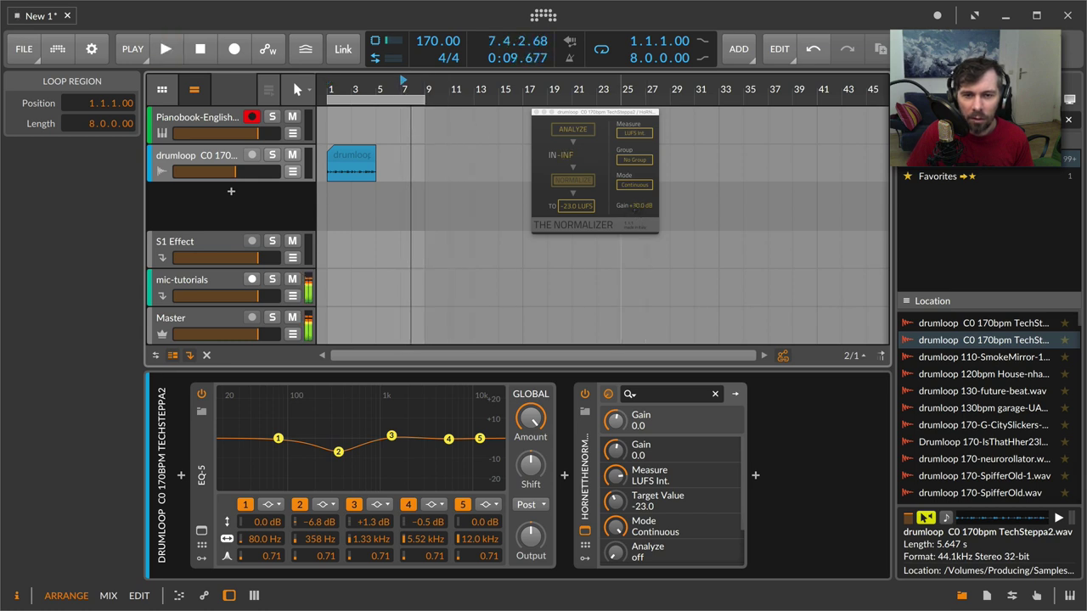
{"action": "key", "text": "space"}
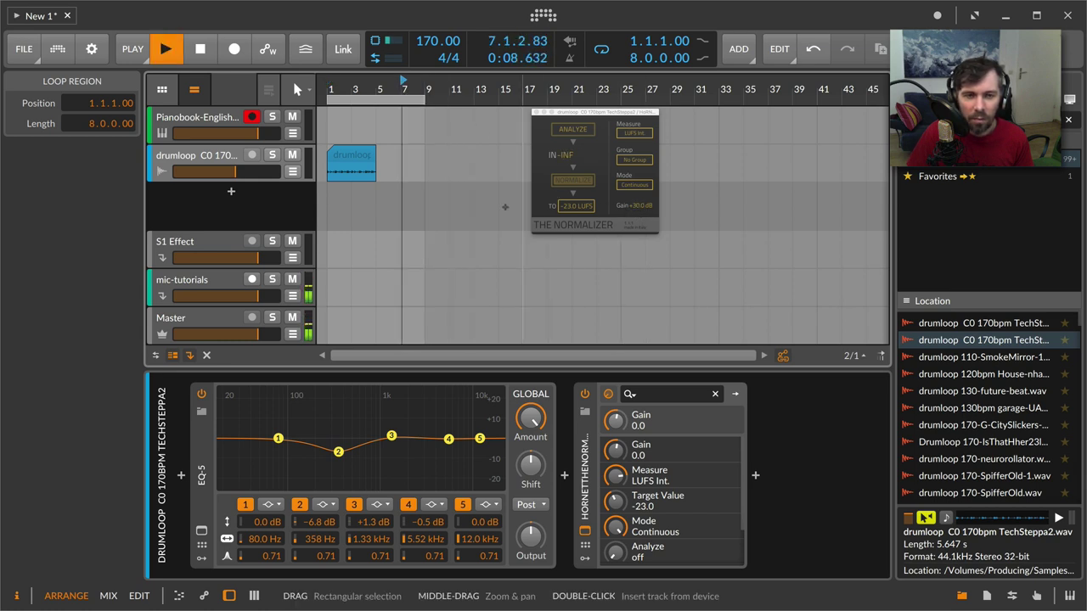
{"action": "key", "text": "space"}
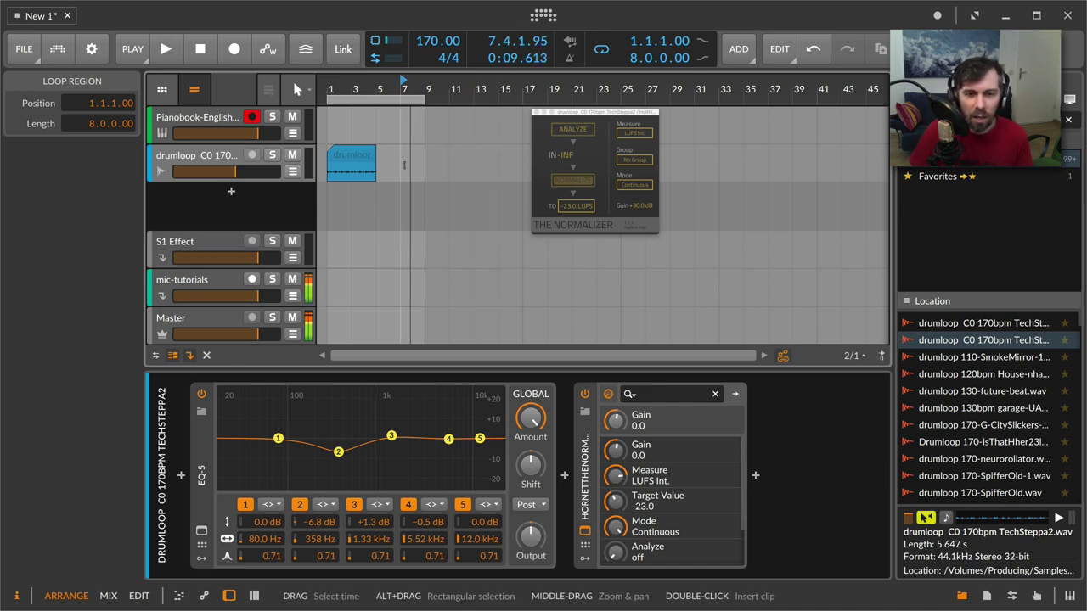
{"action": "left_click", "coordinate": [396, 164]}
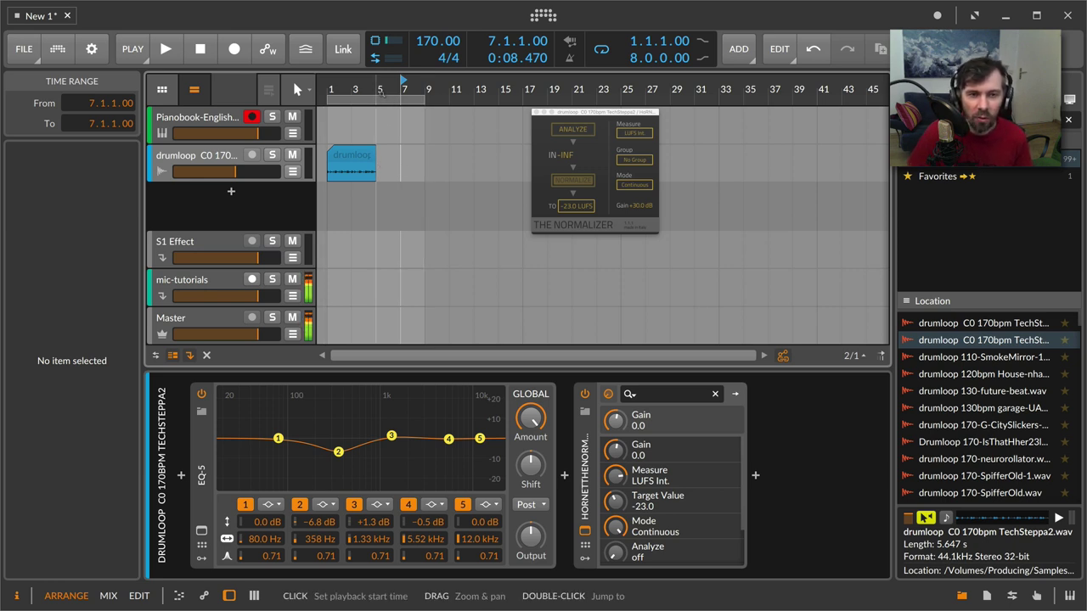
{"action": "key", "text": "space"}
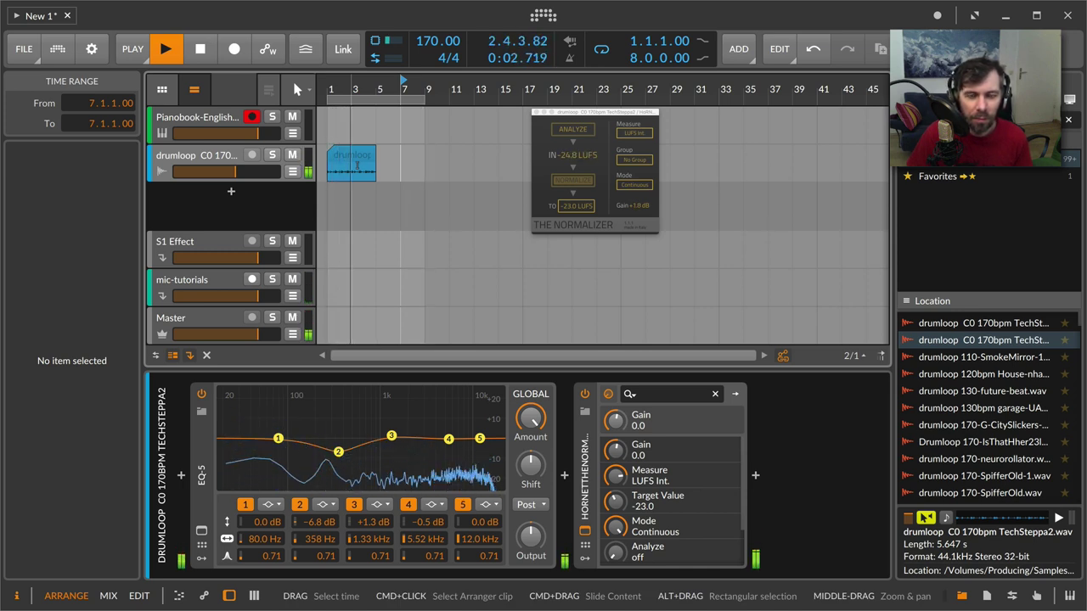
{"action": "key", "text": "space"}
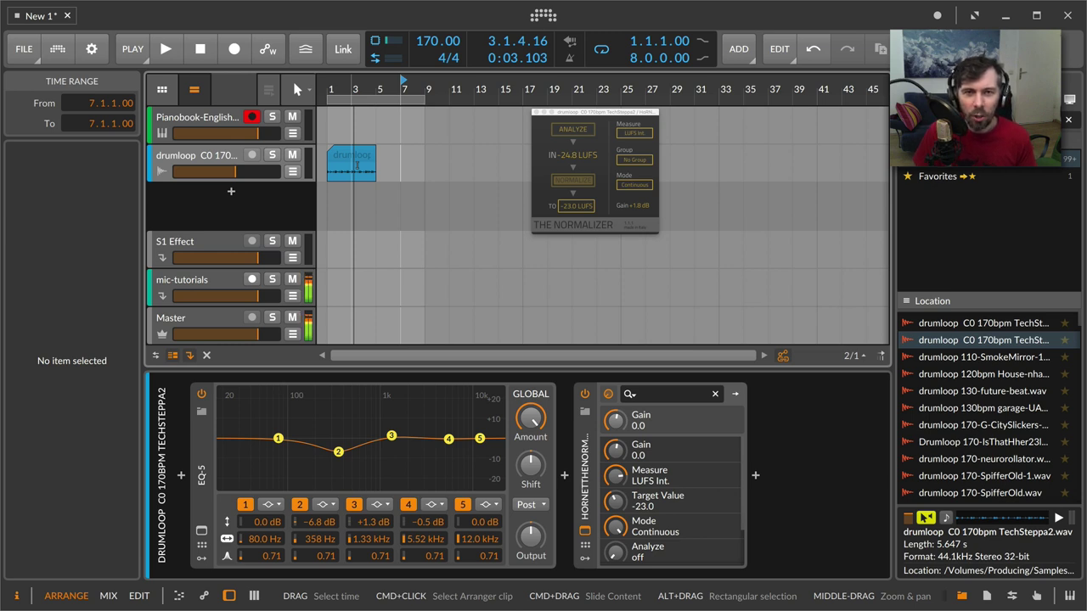
- Reposition the Normalizer window and switch over to Firefox
{"action": "left_click_drag", "start_coordinate": [605, 114], "coordinate": [591, 122]}
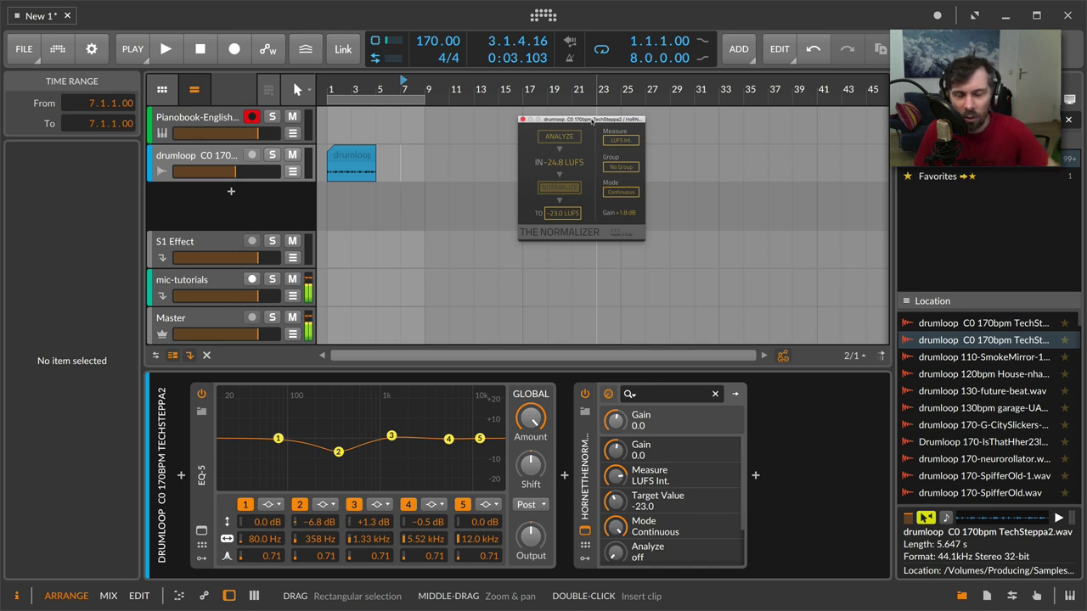
{"action": "left_click_drag", "start_coordinate": [592, 122], "coordinate": [557, 119]}
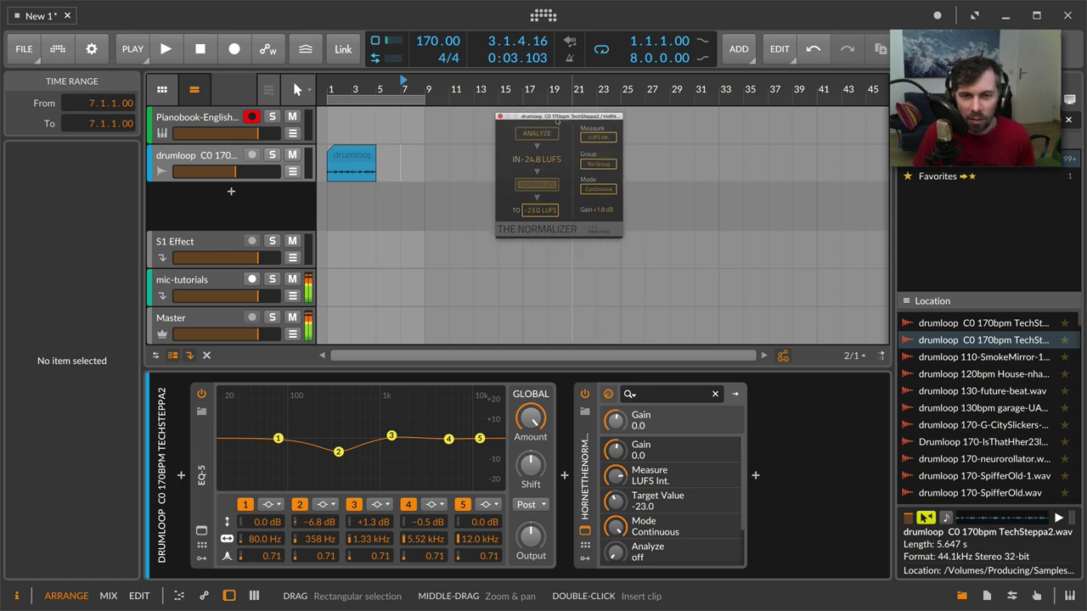
{"action": "key", "text": "super+Tab"}
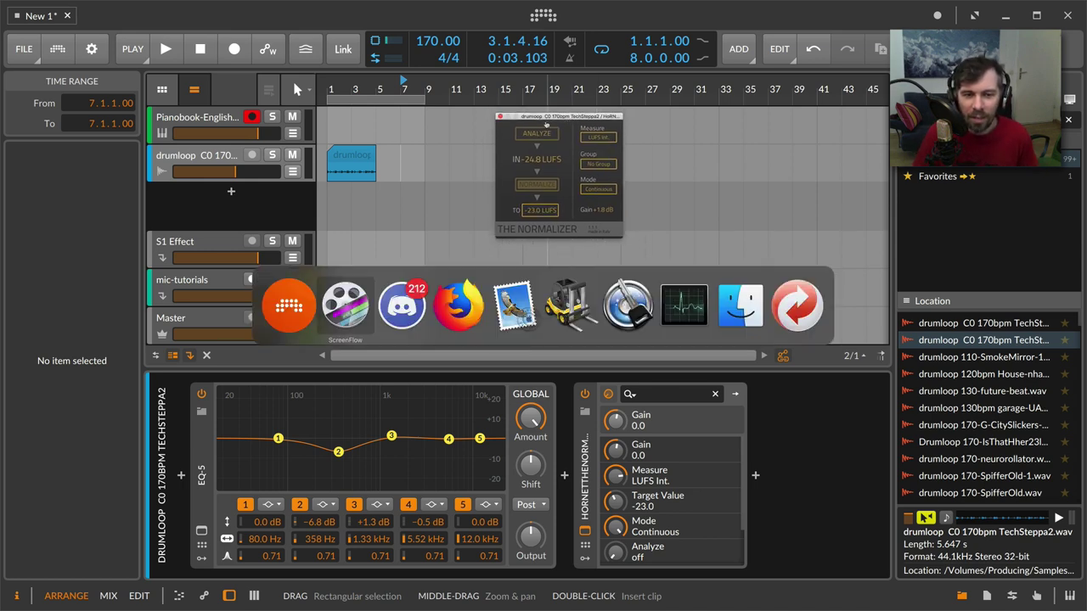
- Browse the TheNormalizer page, then show the Plugins catalogue listing TheNormalizer at 5,00€
{"action": "left_click", "coordinate": [459, 304]}
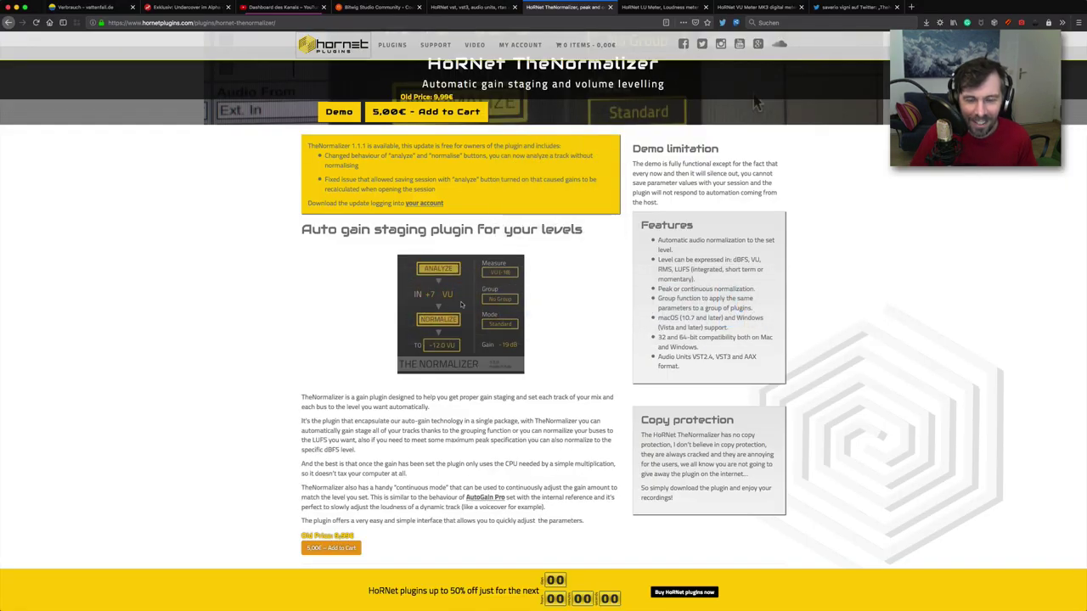
{"action": "scroll", "coordinate": [464, 293], "scroll_direction": "up", "scroll_amount": 1}
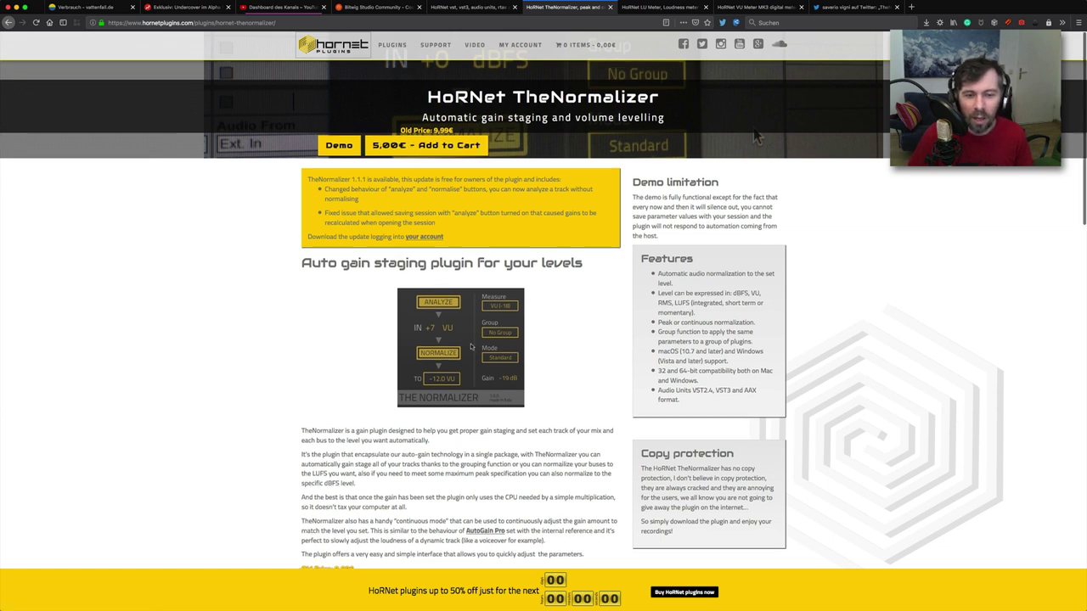
{"action": "scroll", "coordinate": [473, 344], "scroll_direction": "down", "scroll_amount": 1}
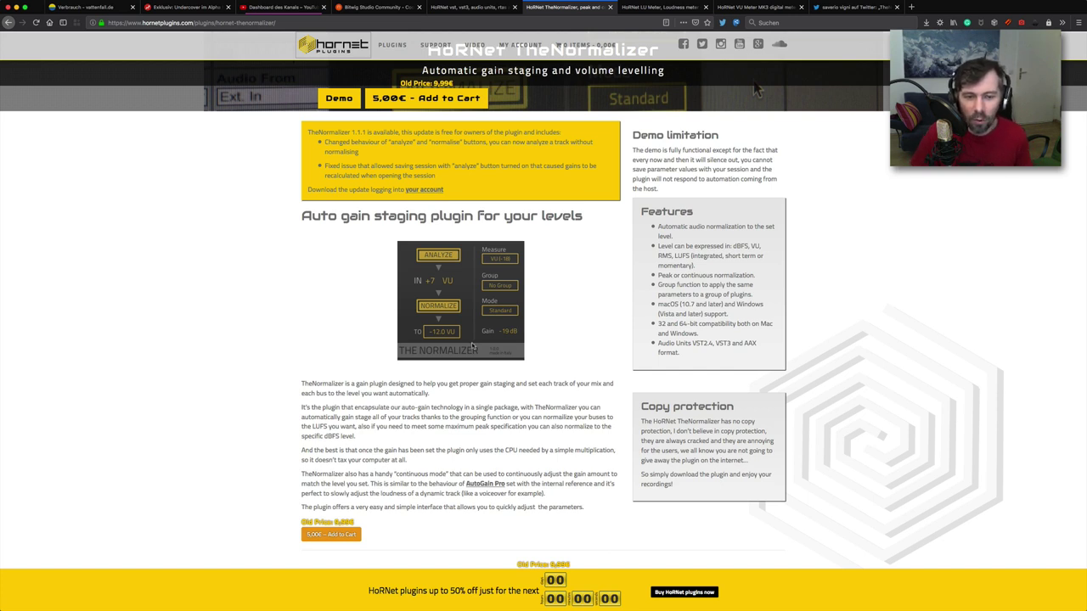
{"action": "scroll", "coordinate": [472, 334], "scroll_direction": "down", "scroll_amount": 1}
{"action": "scroll", "coordinate": [359, 311], "scroll_direction": "up", "scroll_amount": 2}
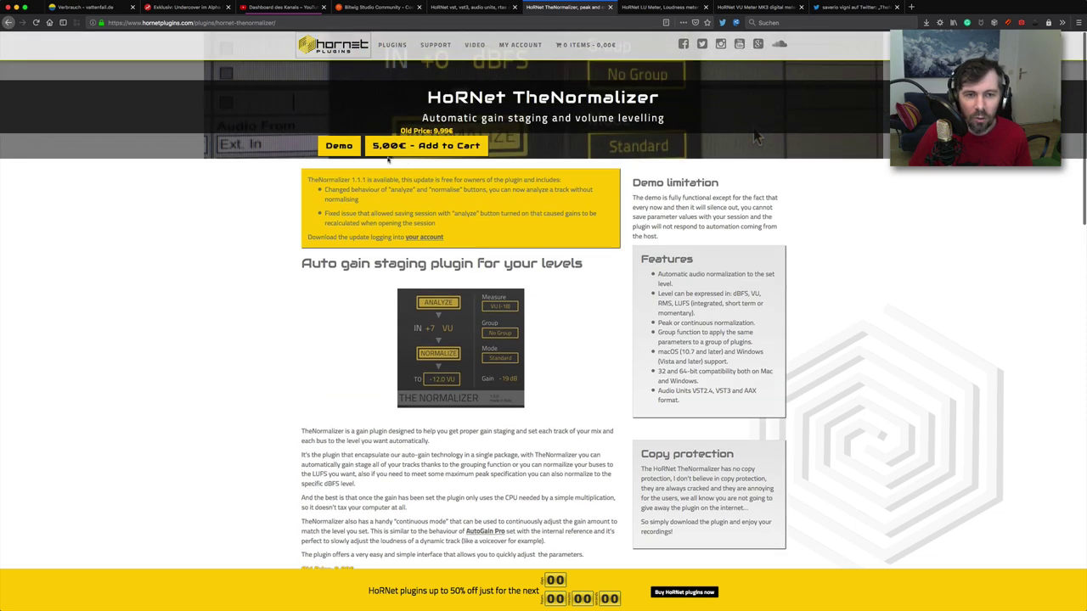
{"action": "scroll", "coordinate": [440, 161], "scroll_direction": "down", "scroll_amount": 3}
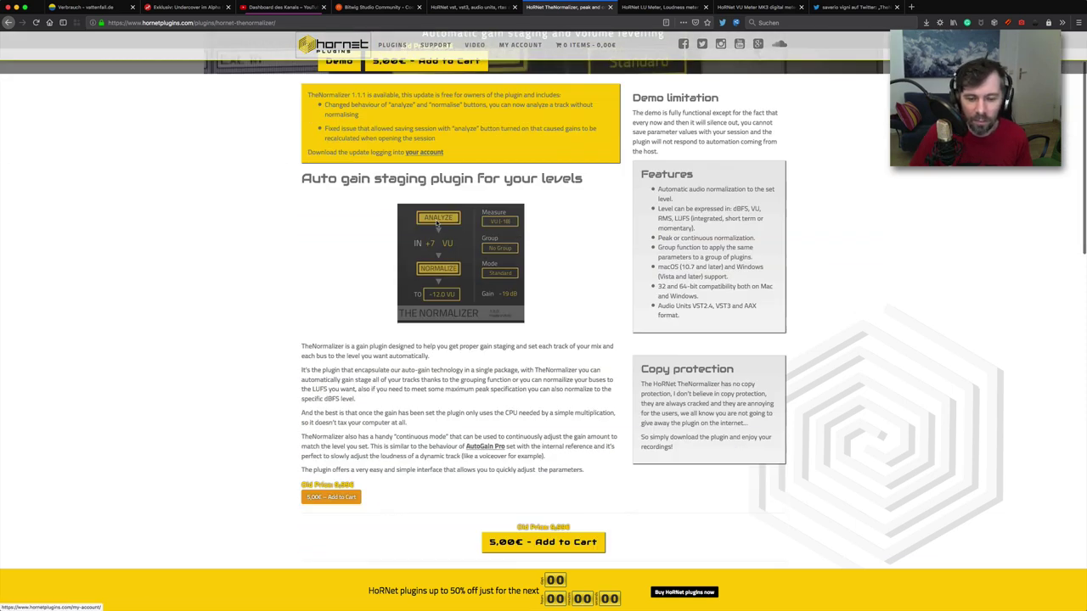
{"action": "scroll", "coordinate": [436, 221], "scroll_direction": "up", "scroll_amount": 3}
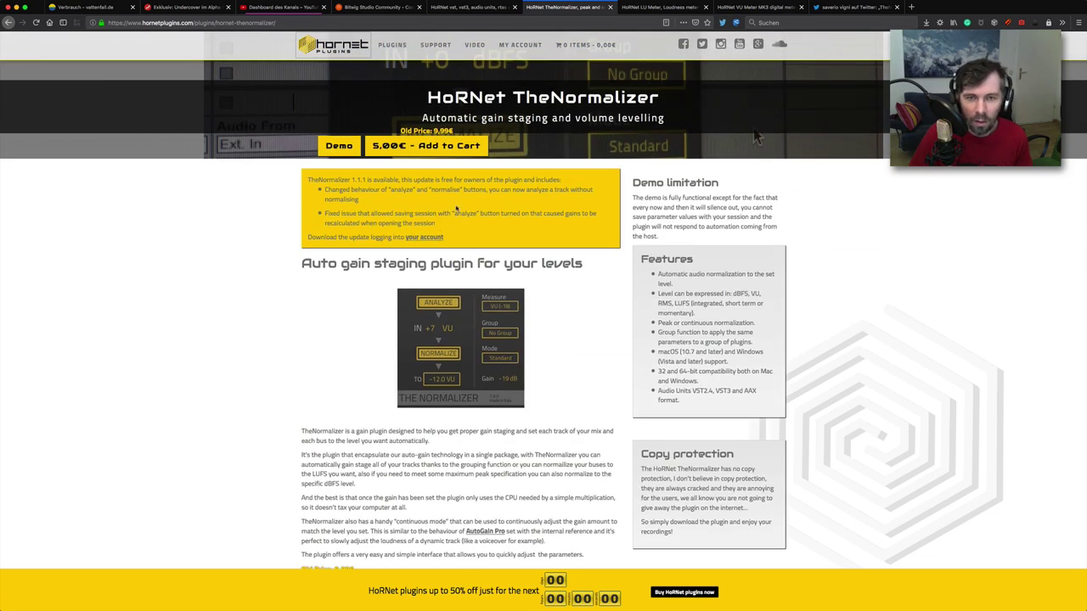
{"action": "left_click", "coordinate": [472, 9]}
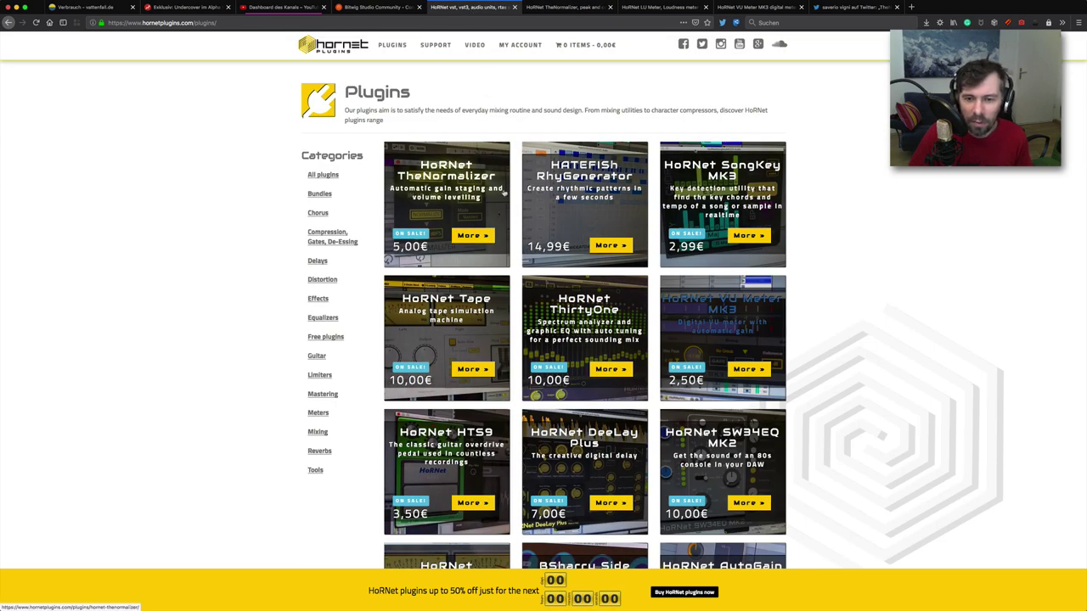
- View the LU Meter and VU Meter MK3 product pages
{"action": "scroll", "coordinate": [504, 193], "scroll_direction": "down", "scroll_amount": 4}
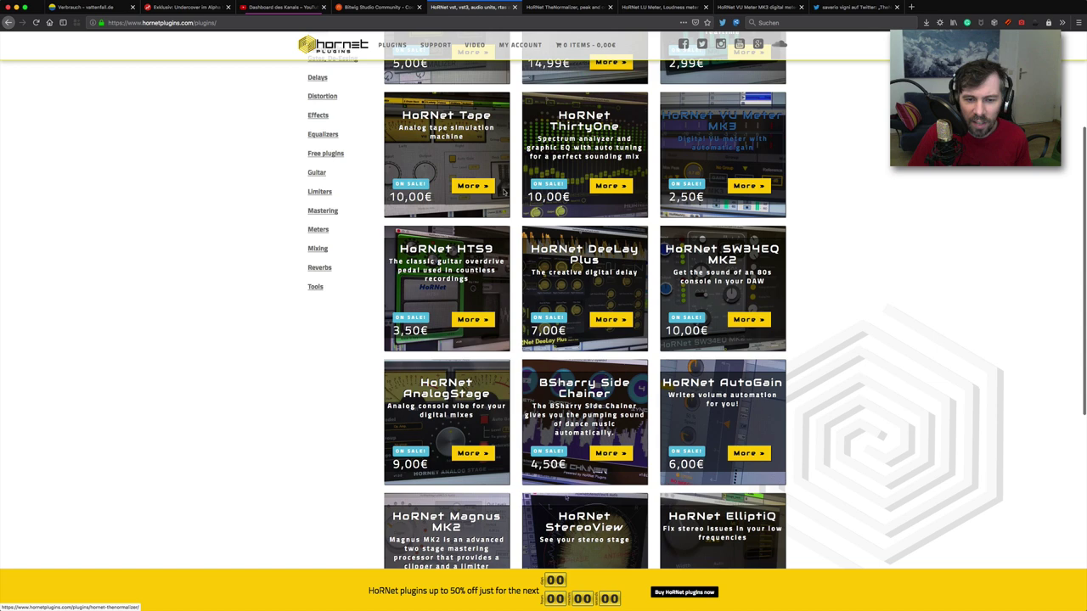
{"action": "scroll", "coordinate": [503, 194], "scroll_direction": "up", "scroll_amount": 4}
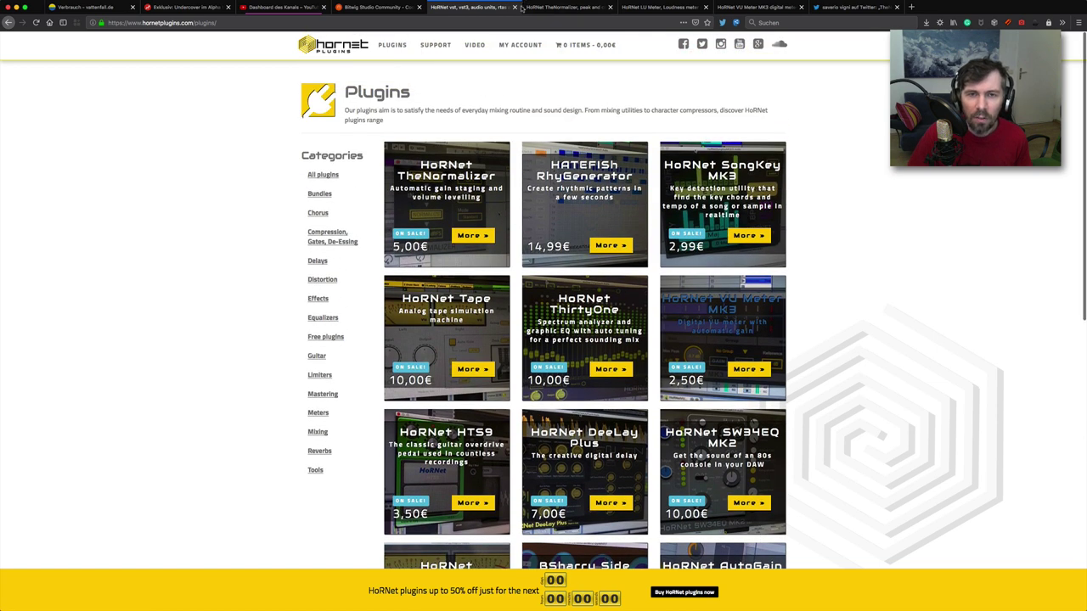
{"action": "left_click", "coordinate": [655, 8]}
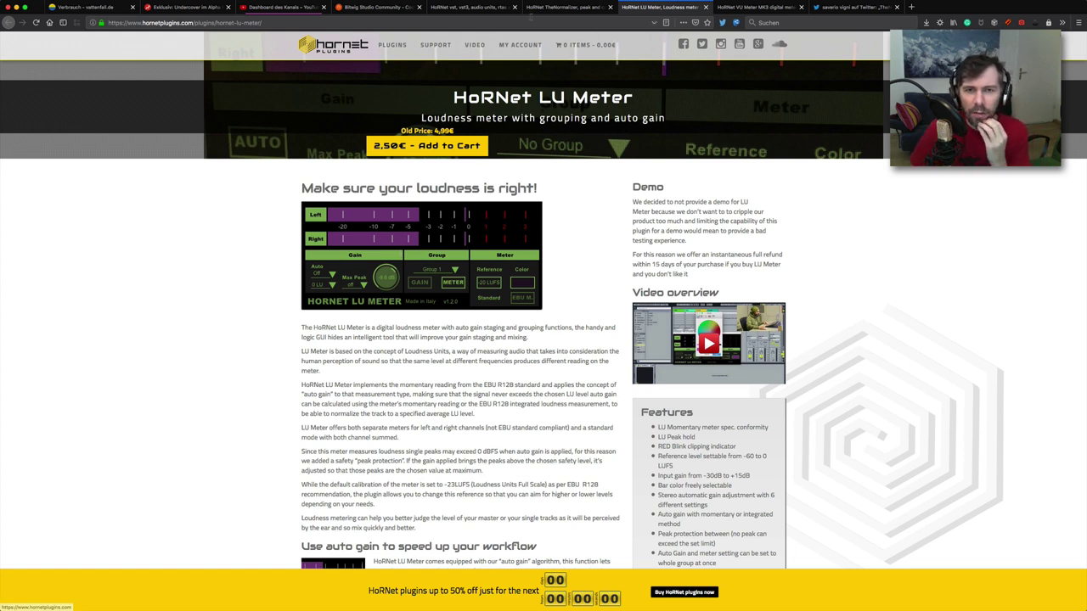
{"action": "left_click", "coordinate": [724, 11]}
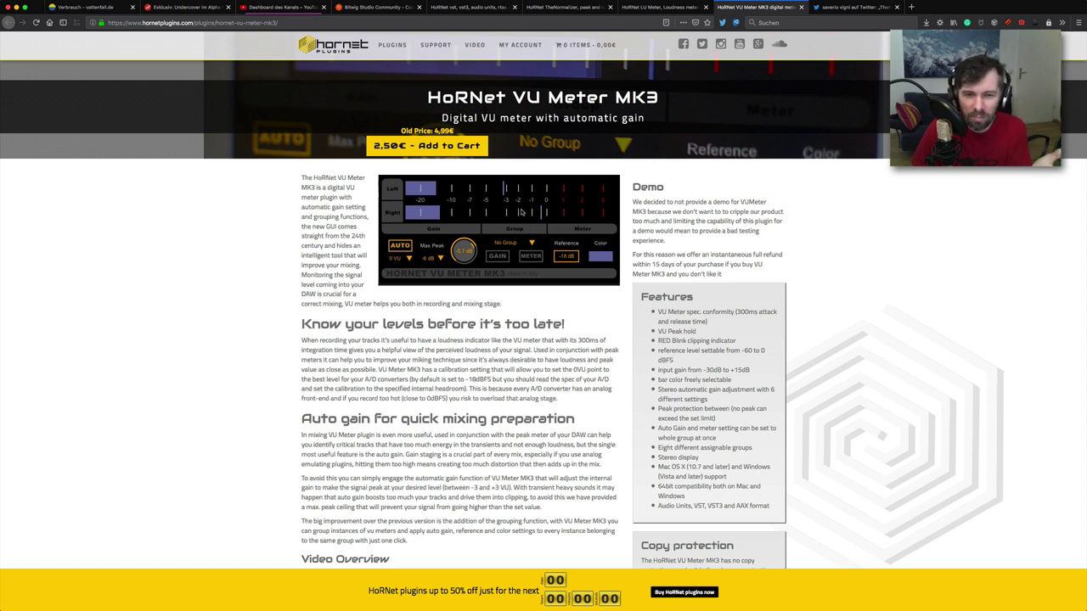
- Go back through LU Meter to the TheNormalizer page, then return to Bitwig Studio
{"action": "key", "text": "ctrl+shift+Tab"}
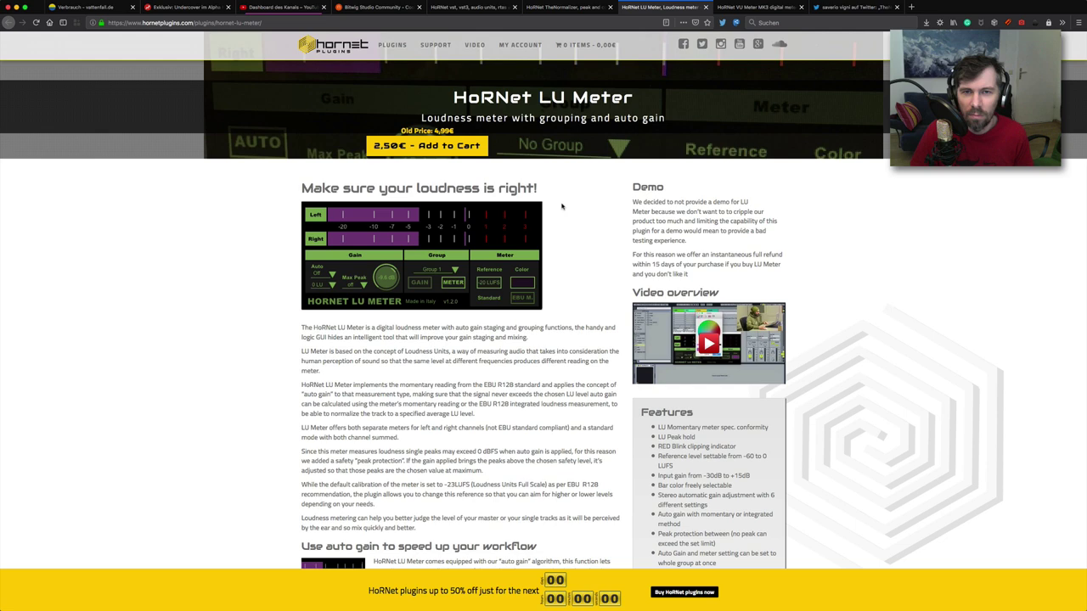
{"action": "key", "text": "ctrl+shift+Tab"}
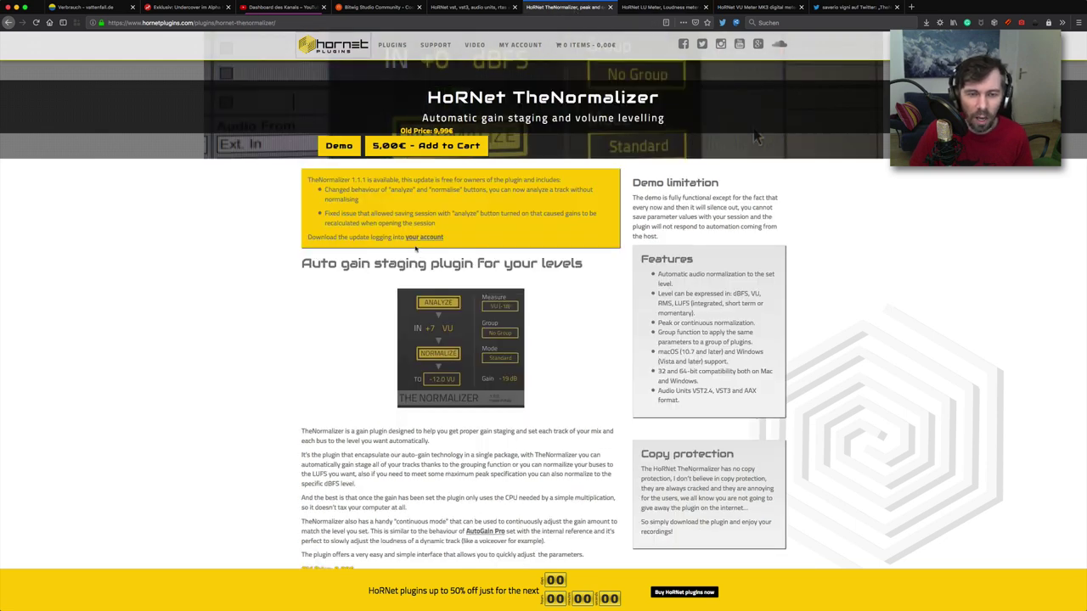
{"action": "key", "text": "super+Tab"}
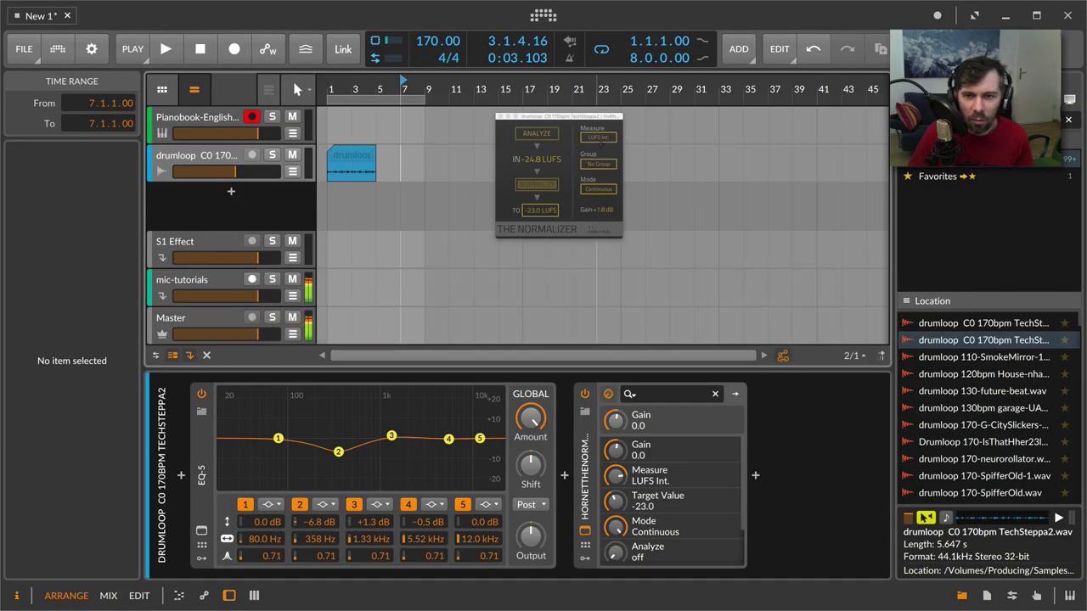
- Reselect LUFS Int. as the Normalizer's Measure mode, move its window aside, and switch to Firefox
{"action": "left_click", "coordinate": [598, 138]}
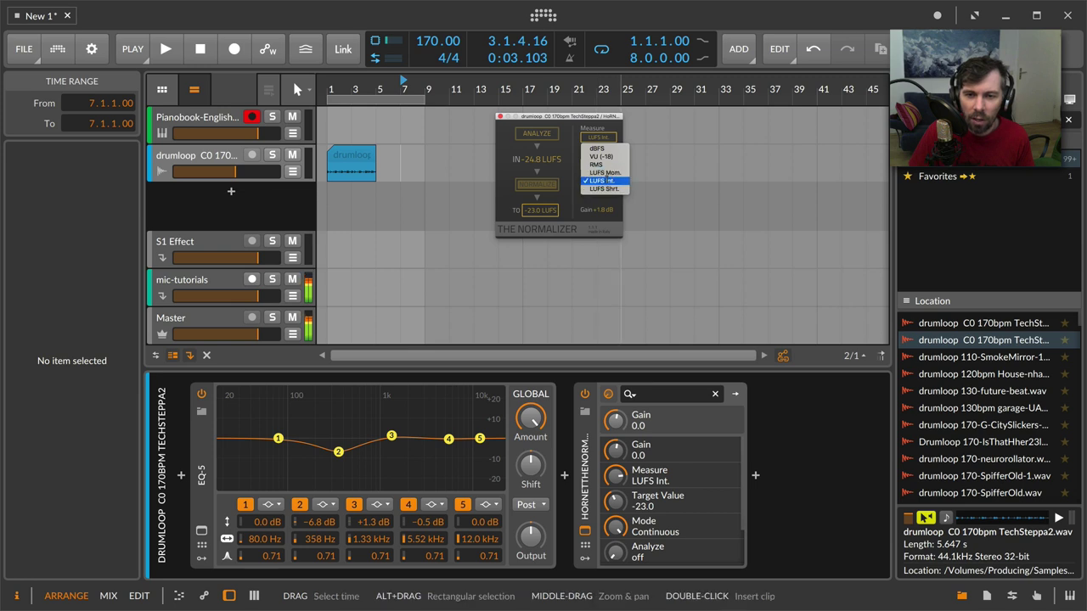
{"action": "left_click", "coordinate": [603, 181]}
{"action": "left_click_drag", "start_coordinate": [588, 117], "coordinate": [569, 124]}
{"action": "key", "text": "super+Tab"}
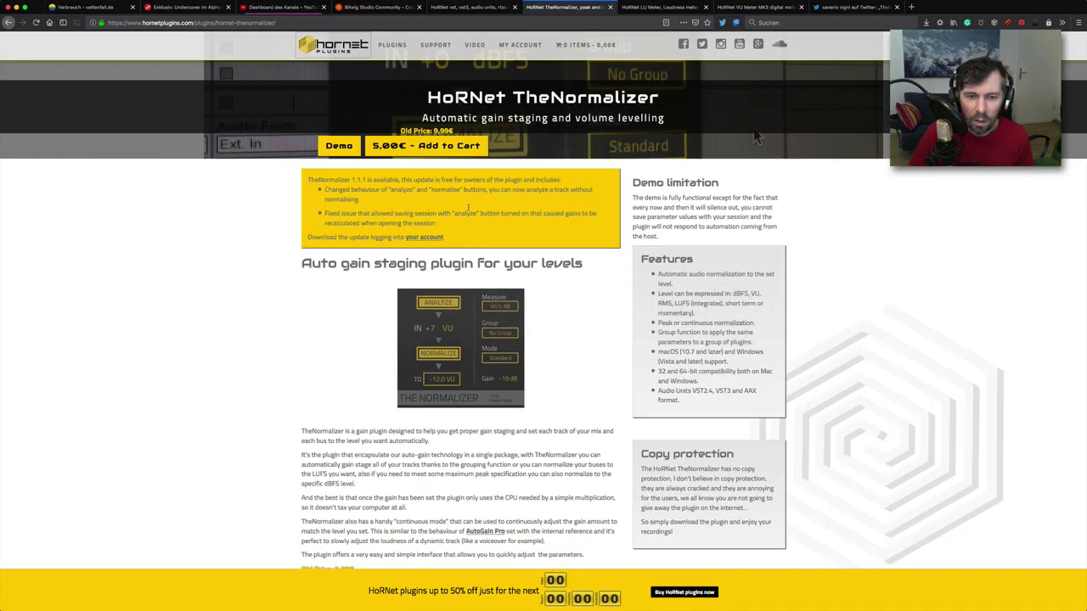
- Open the AutoGain card from the Plugins catalogue in a new tab and view it
{"action": "left_click", "coordinate": [649, 10]}
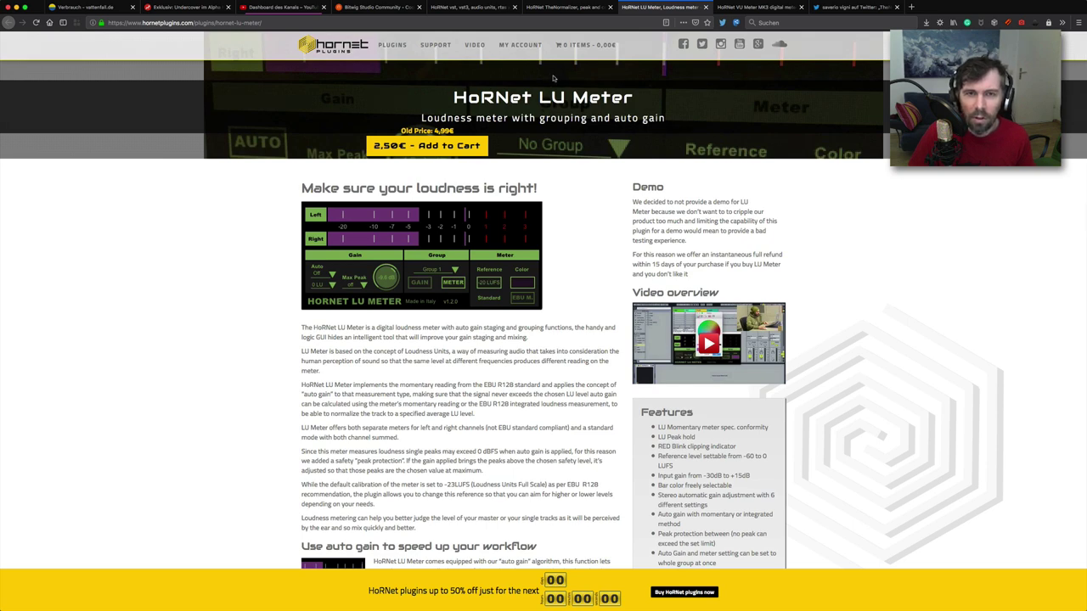
{"action": "key", "text": "ctrl+shift+Tab"}
{"action": "key", "text": "ctrl+shift+Tab"}
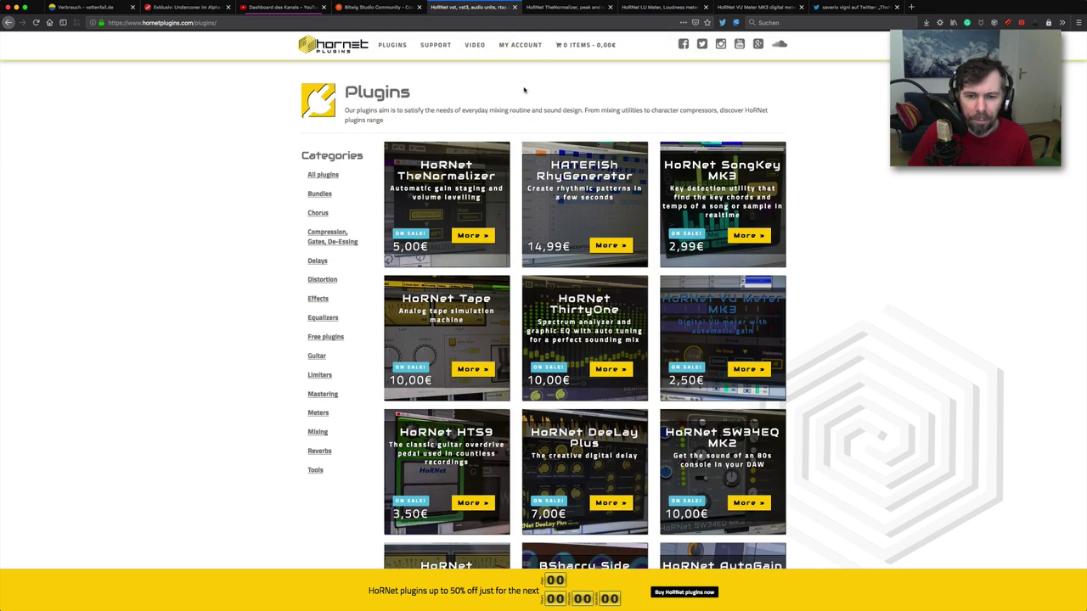
{"action": "scroll", "coordinate": [574, 148], "scroll_direction": "down", "scroll_amount": 5}
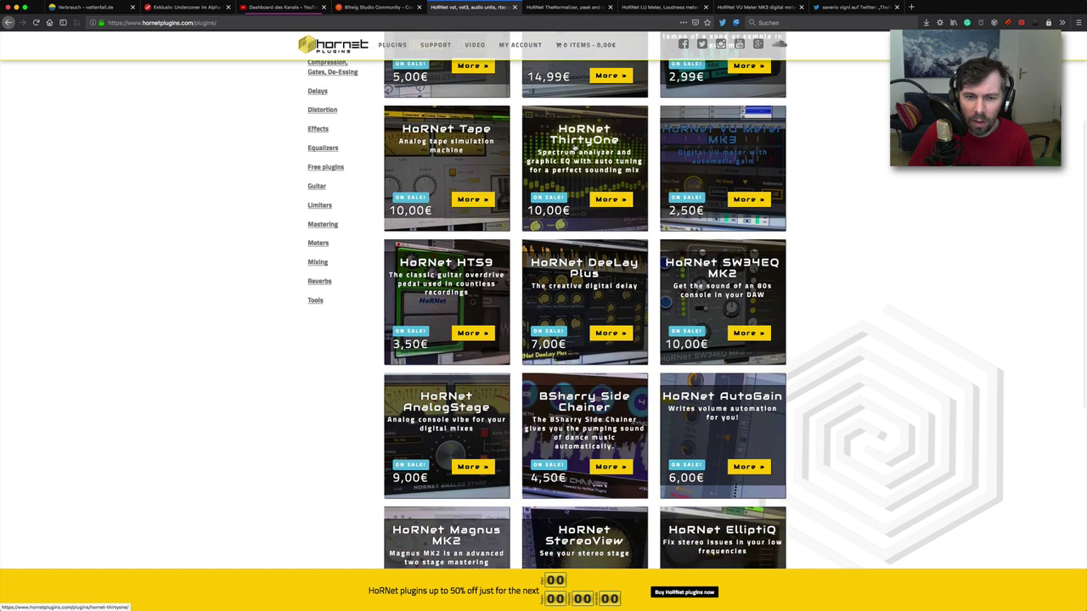
{"action": "scroll", "coordinate": [574, 149], "scroll_direction": "down", "scroll_amount": 5}
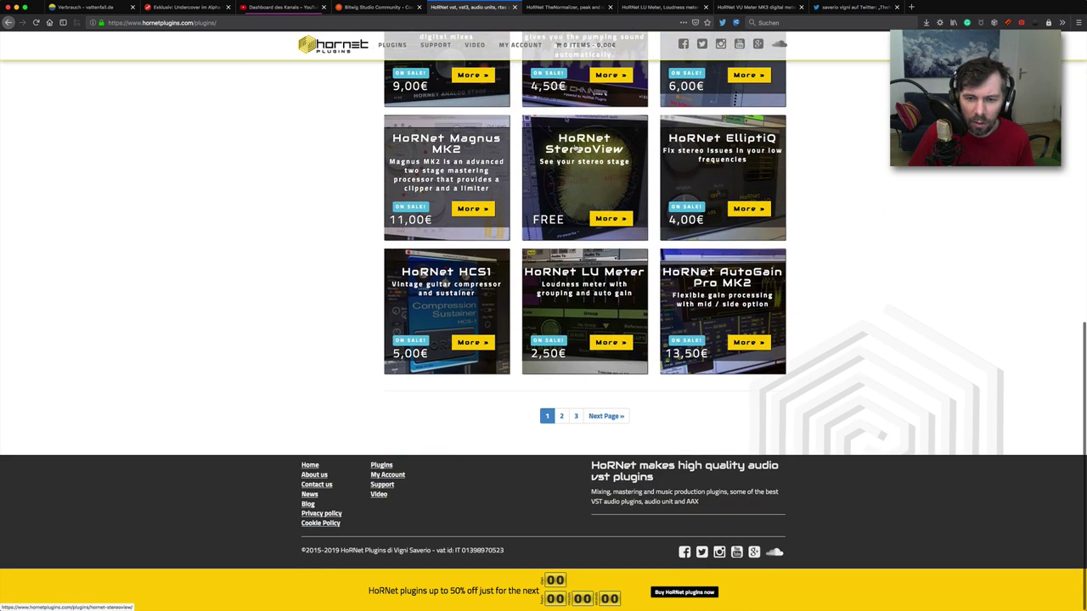
{"action": "scroll", "coordinate": [575, 146], "scroll_direction": "up", "scroll_amount": 1}
{"action": "scroll", "coordinate": [574, 148], "scroll_direction": "up", "scroll_amount": 3}
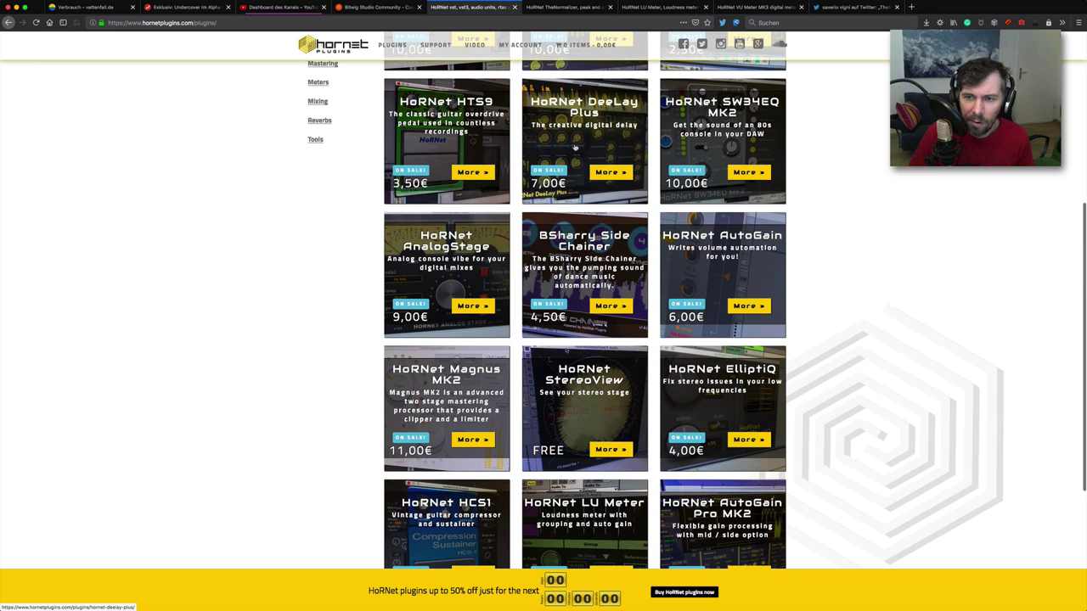
{"action": "middle_click", "coordinate": [720, 243]}
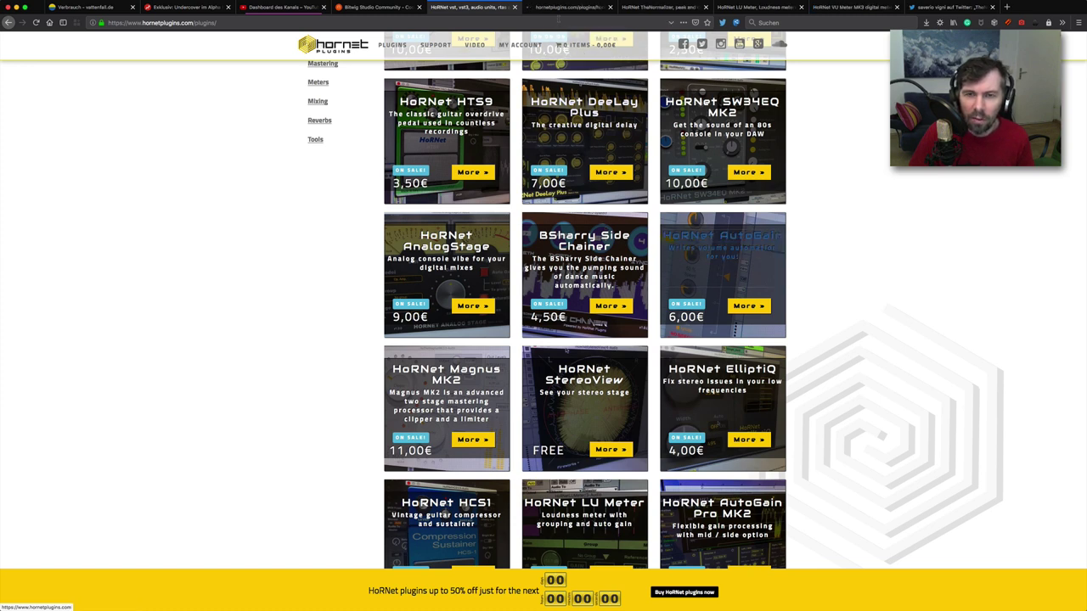
{"action": "left_click", "coordinate": [558, 11]}
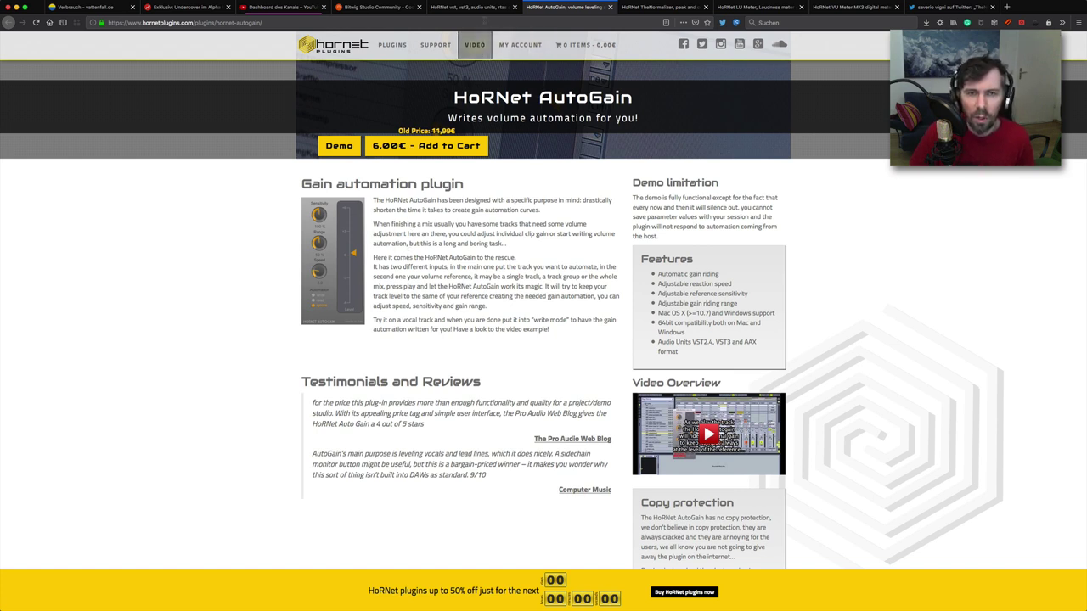
- Return to the TheNormalizer product page, then switch back to Bitwig Studio
{"action": "key", "text": "ctrl+shift+Tab"}
{"action": "scroll", "coordinate": [497, 181], "scroll_direction": "down", "scroll_amount": 3}
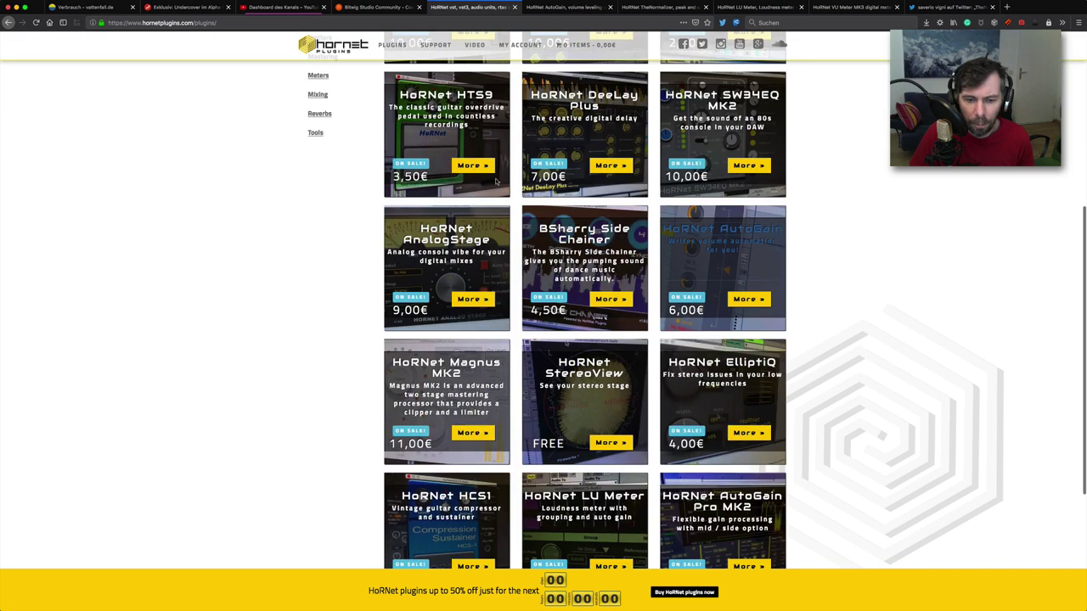
{"action": "scroll", "coordinate": [497, 180], "scroll_direction": "up", "scroll_amount": 6}
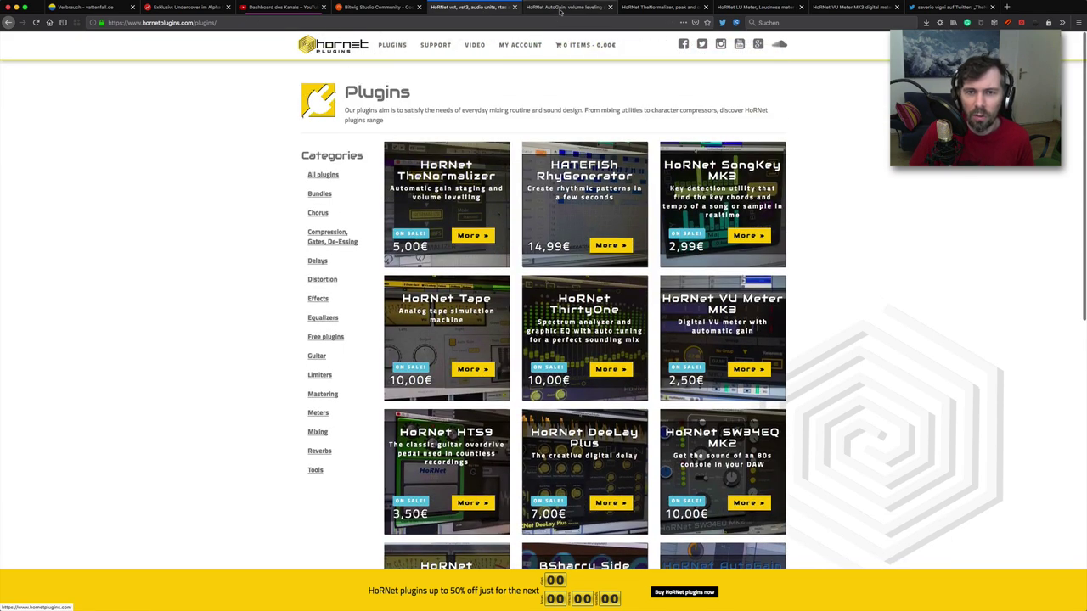
{"action": "left_click", "coordinate": [658, 7]}
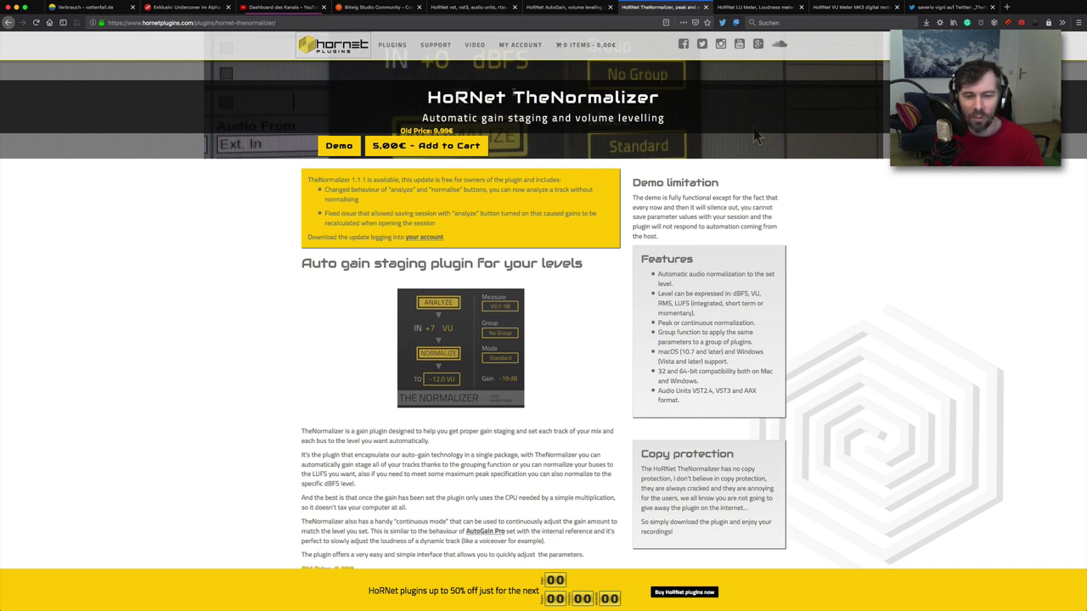
{"action": "key", "text": "super+Tab"}
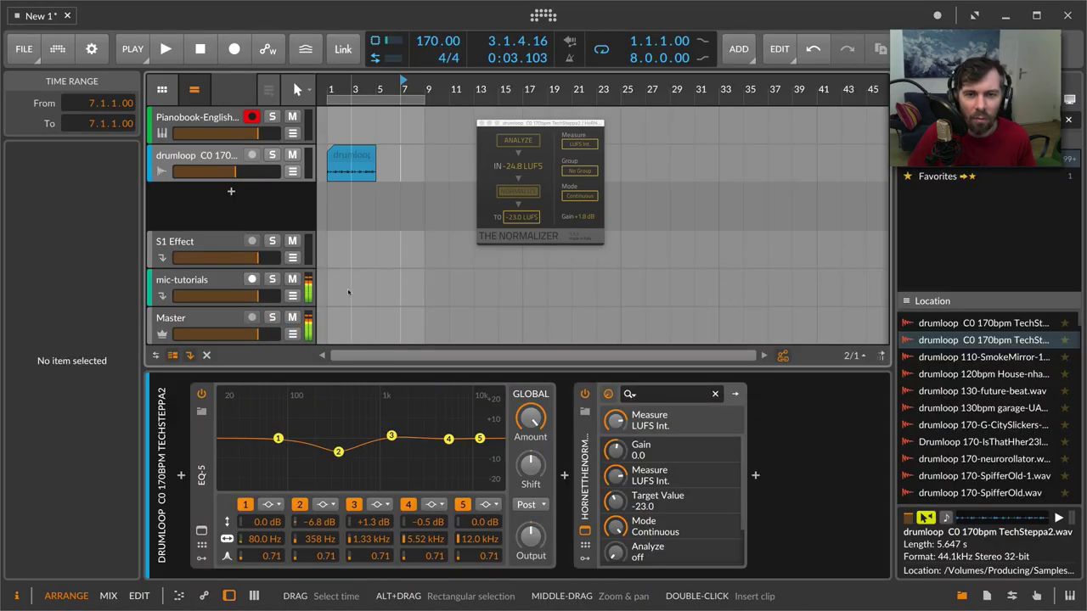
- Leave the drumloop volume at -8.0, nudge the Normalizer window, and select the drumloop track
{"action": "double_click", "coordinate": [245, 172]}
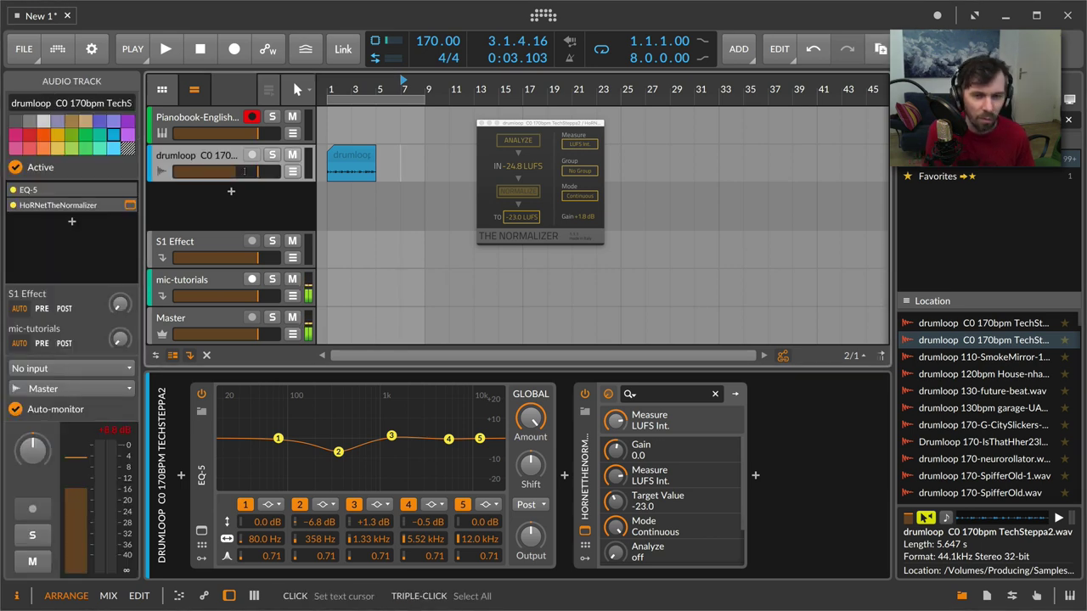
{"action": "key", "text": "Return"}
{"action": "mouse_move", "coordinate": [505, 123]}
{"action": "left_mouse_down"}
{"action": "mouse_move", "coordinate": [482, 122]}
{"action": "mouse_move", "coordinate": [495, 125]}
{"action": "mouse_move", "coordinate": [493, 117]}
{"action": "left_mouse_up"}
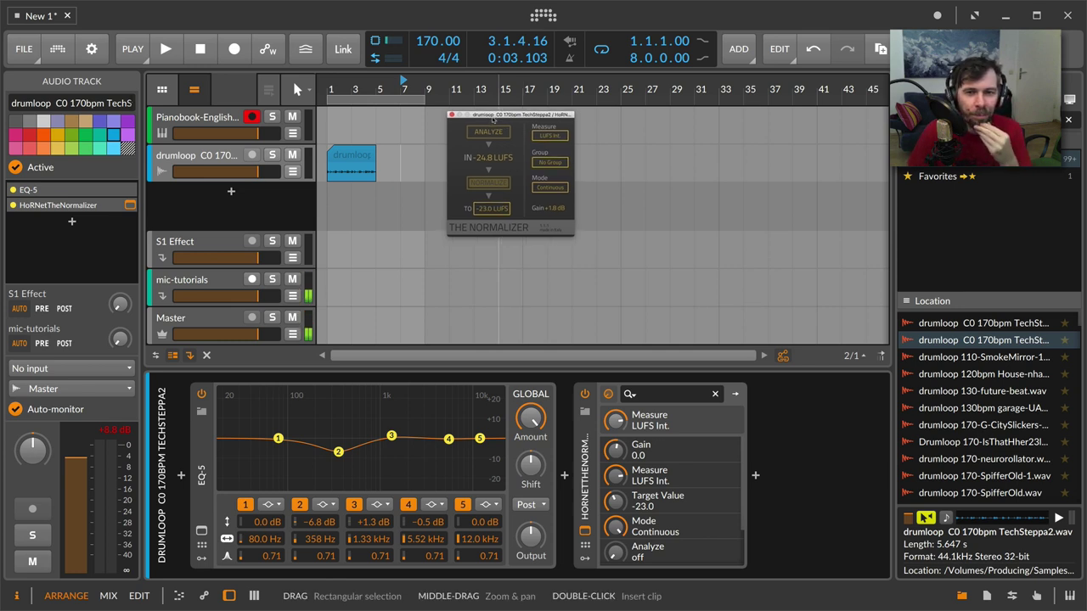
{"action": "left_click_drag", "start_coordinate": [492, 118], "coordinate": [488, 116]}
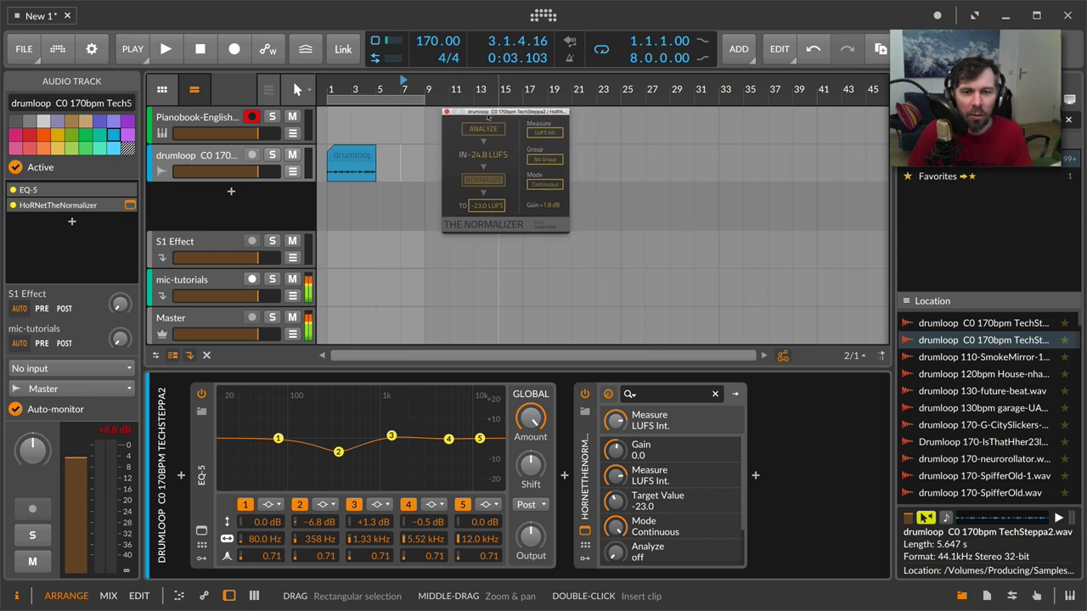
{"action": "left_click", "coordinate": [206, 158]}
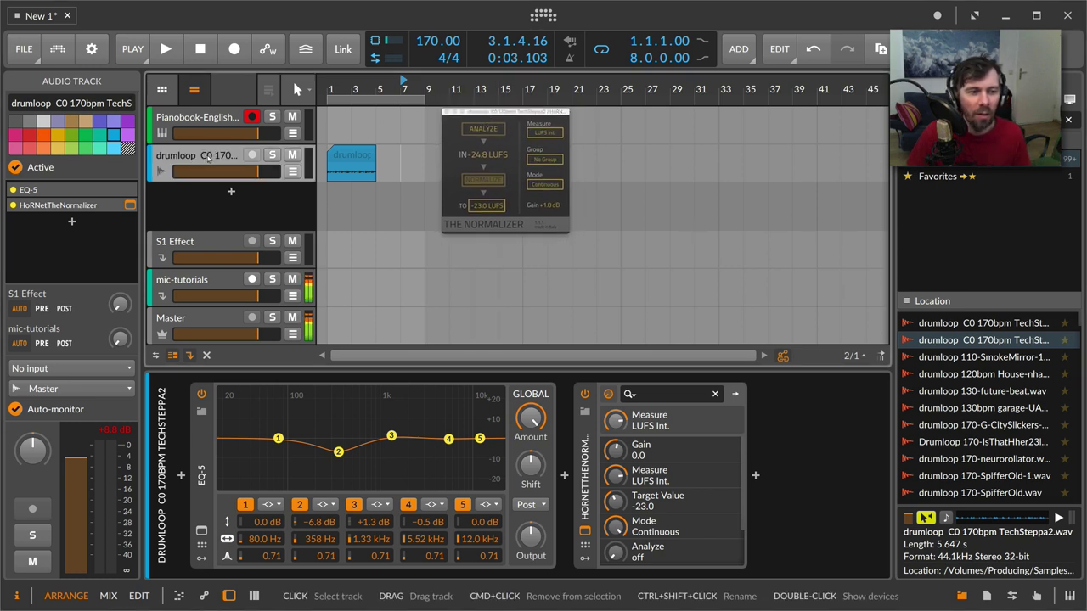